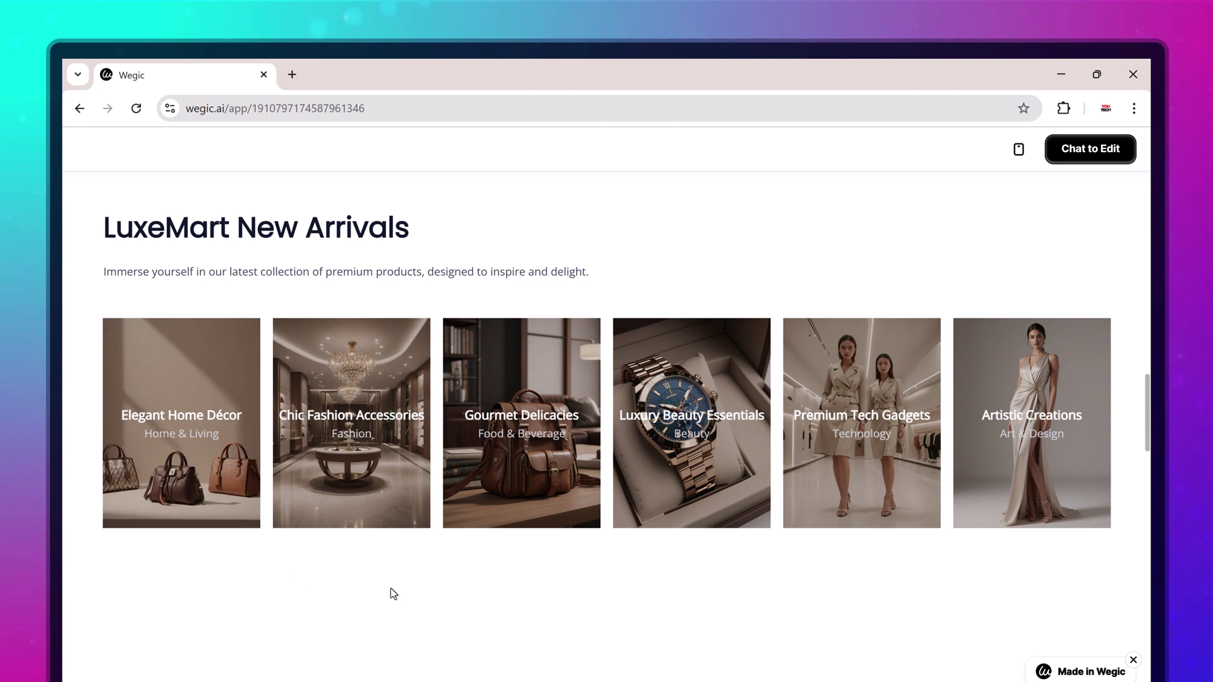
Look through the LuxeMart site preview in desktop and mobile view, and dismiss the chat editing hint.
scroll(1041, 563, "down", 8)
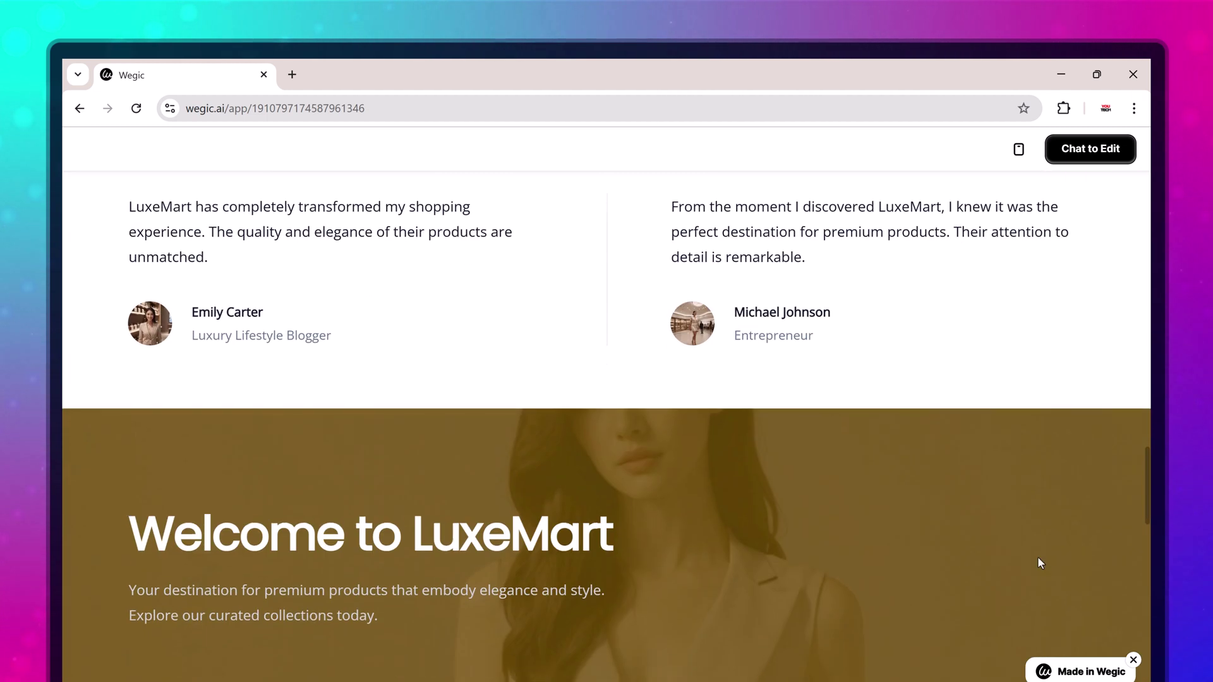
scroll(781, 506, "down", 5)
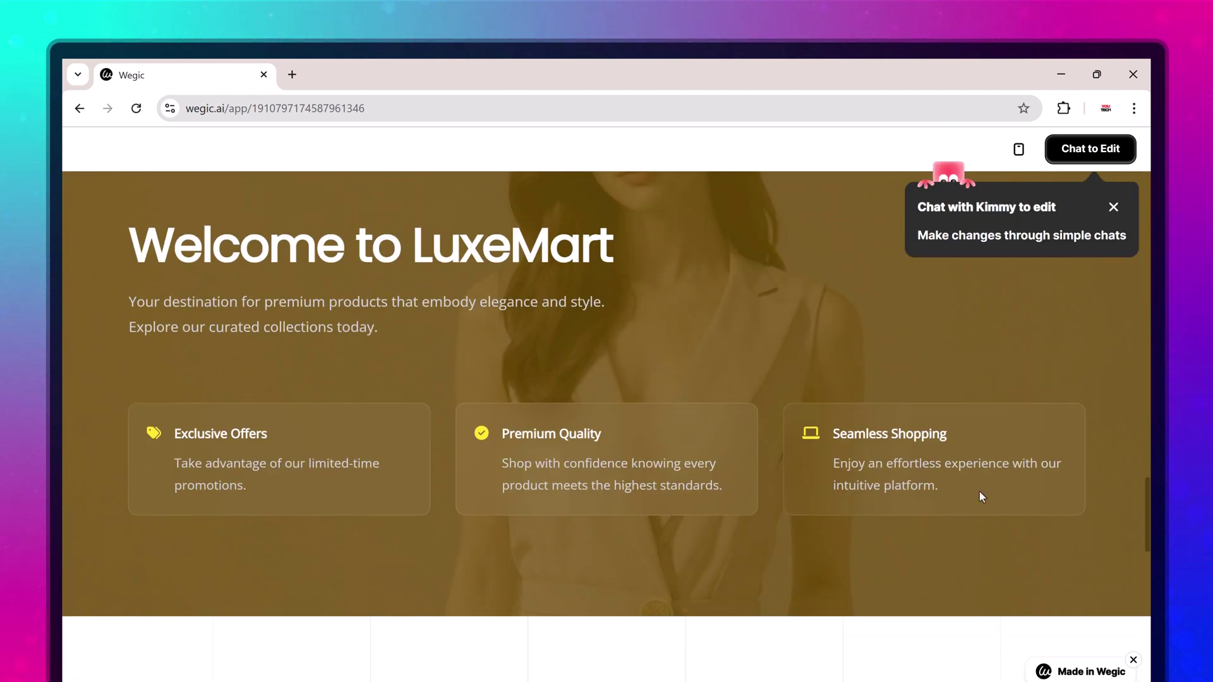
scroll(847, 388, "down", 6)
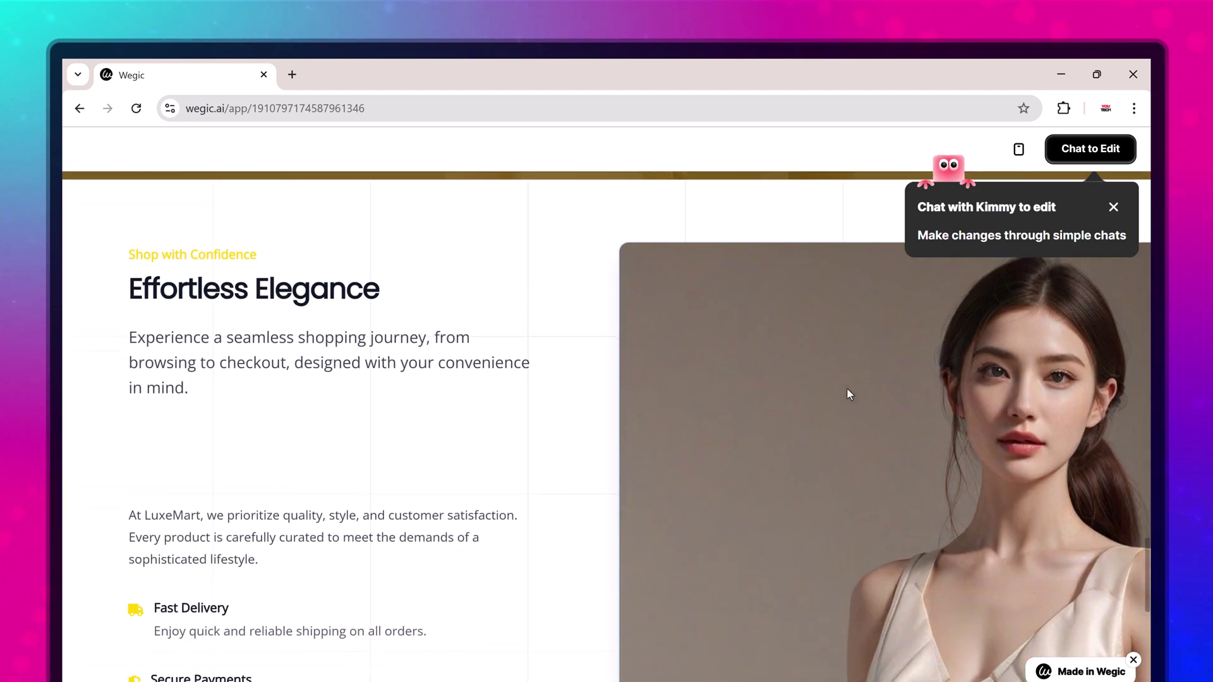
scroll(576, 439, "down", 10)
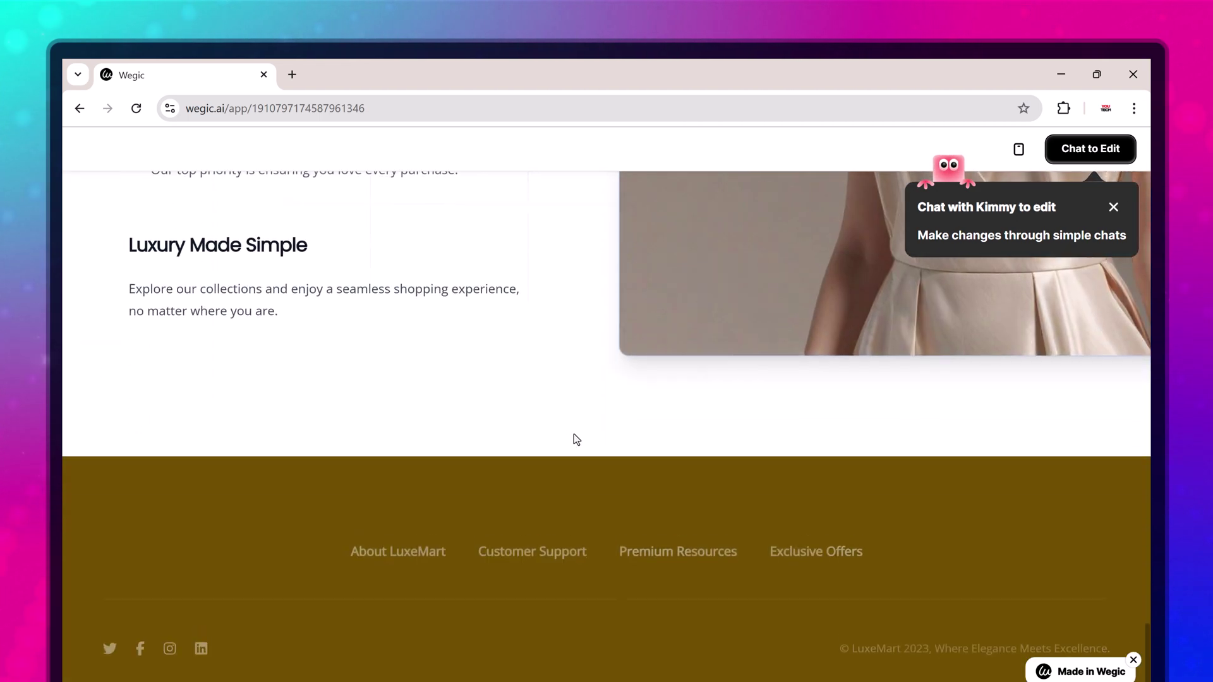
scroll(768, 291, "up", 12)
scroll(768, 291, "up", 15)
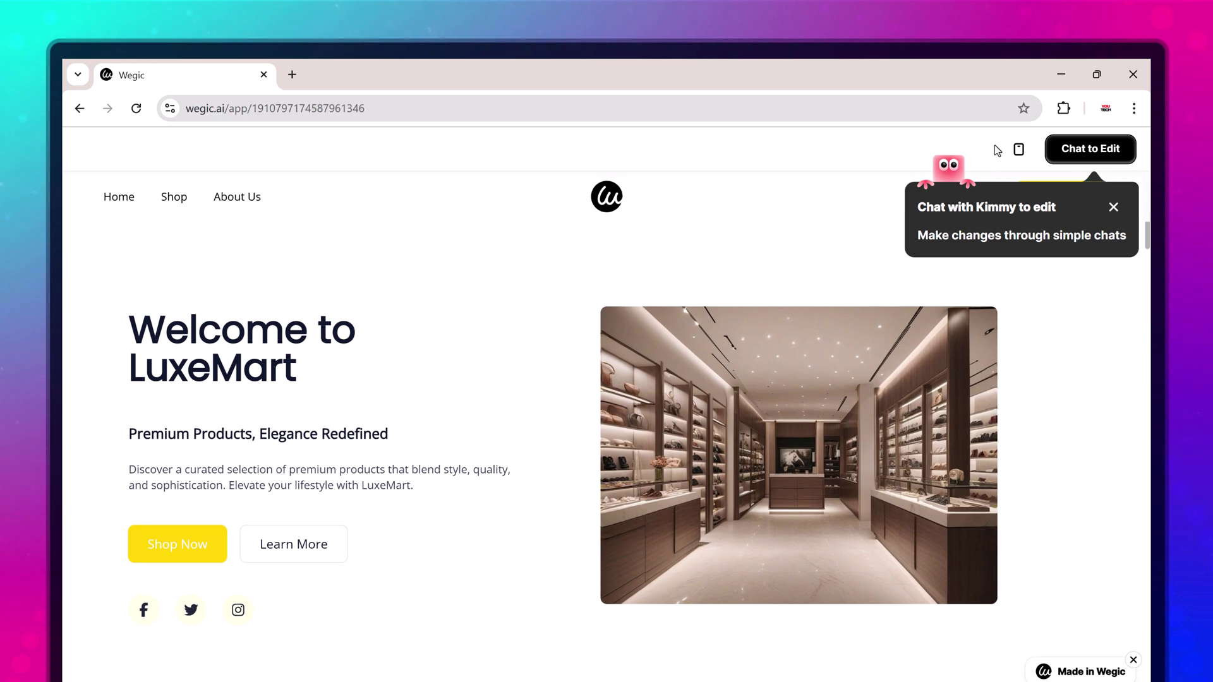
left_click(1022, 150)
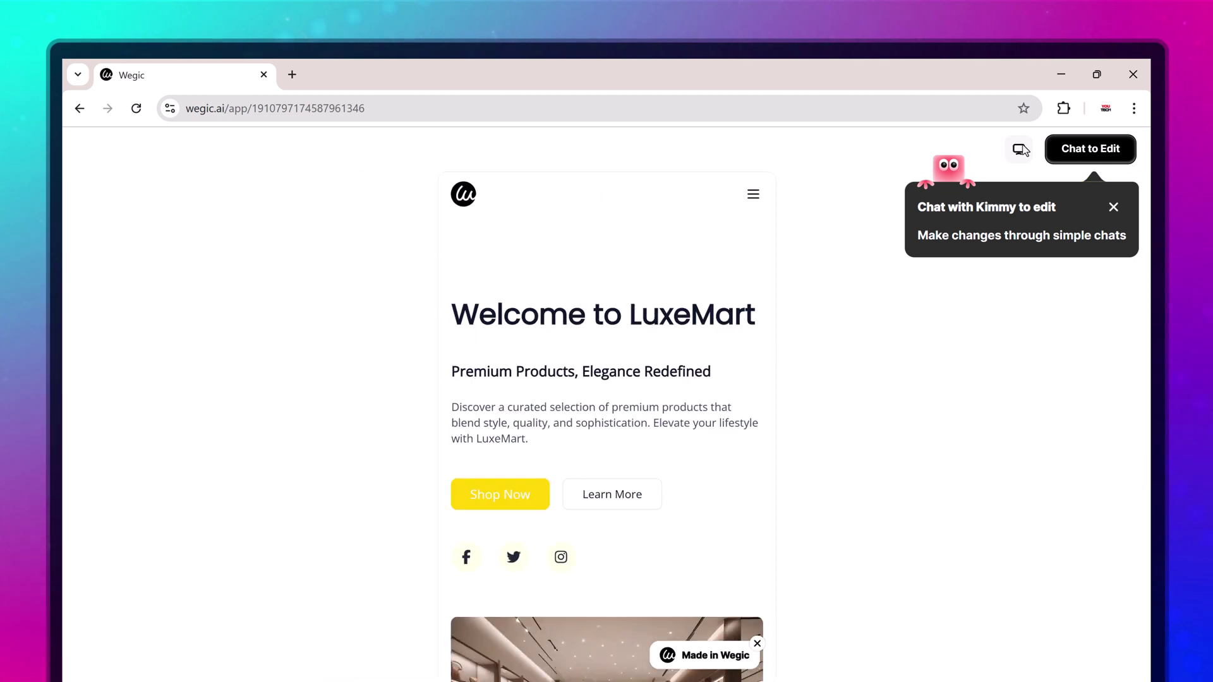
left_click(1113, 208)
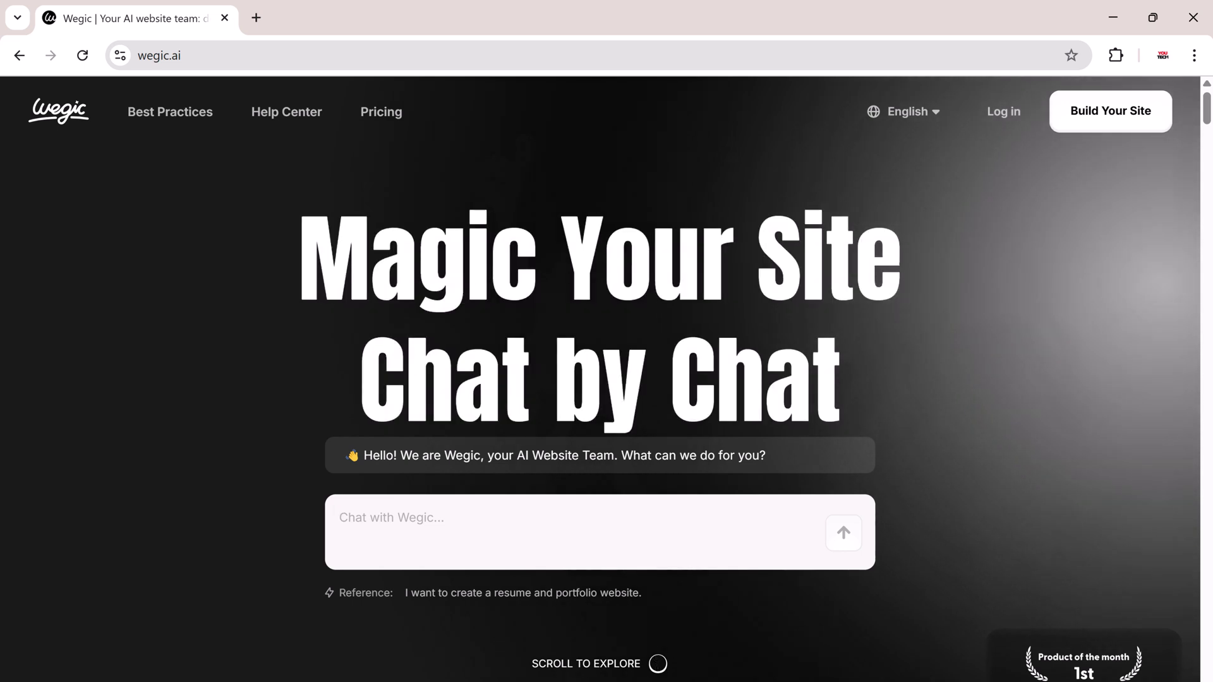
Look over the Wegic homepage and start building a new site.
scroll(968, 387, "down", 3)
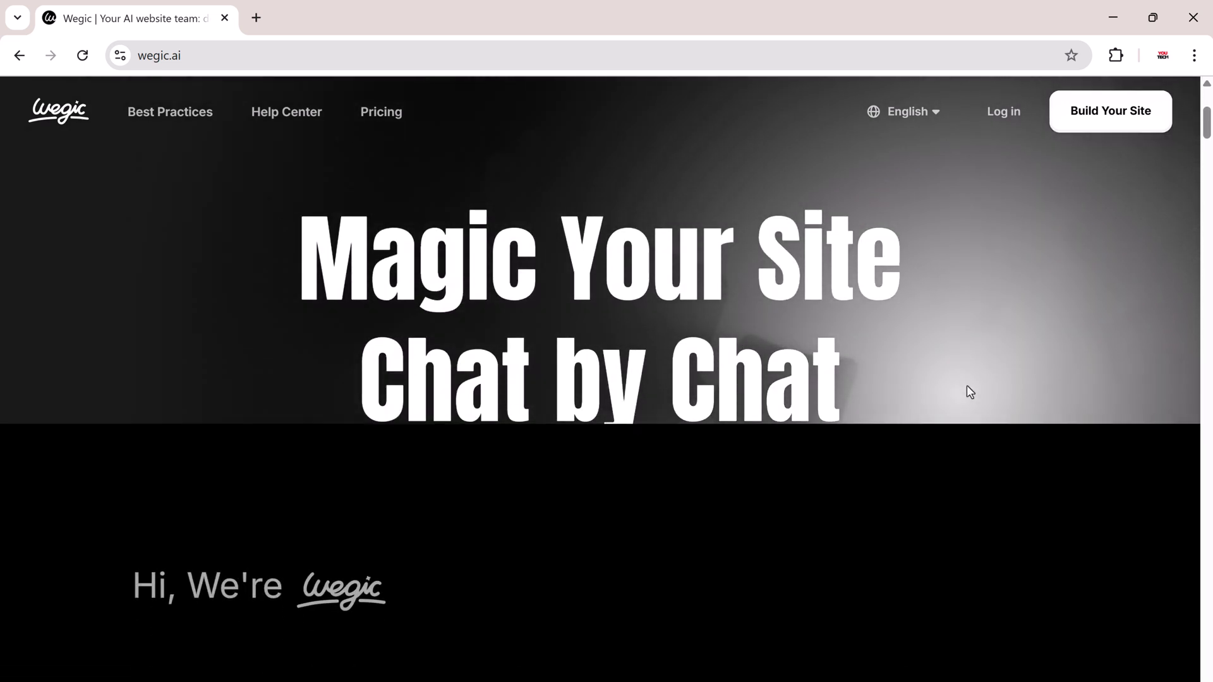
scroll(968, 390, "down", 5)
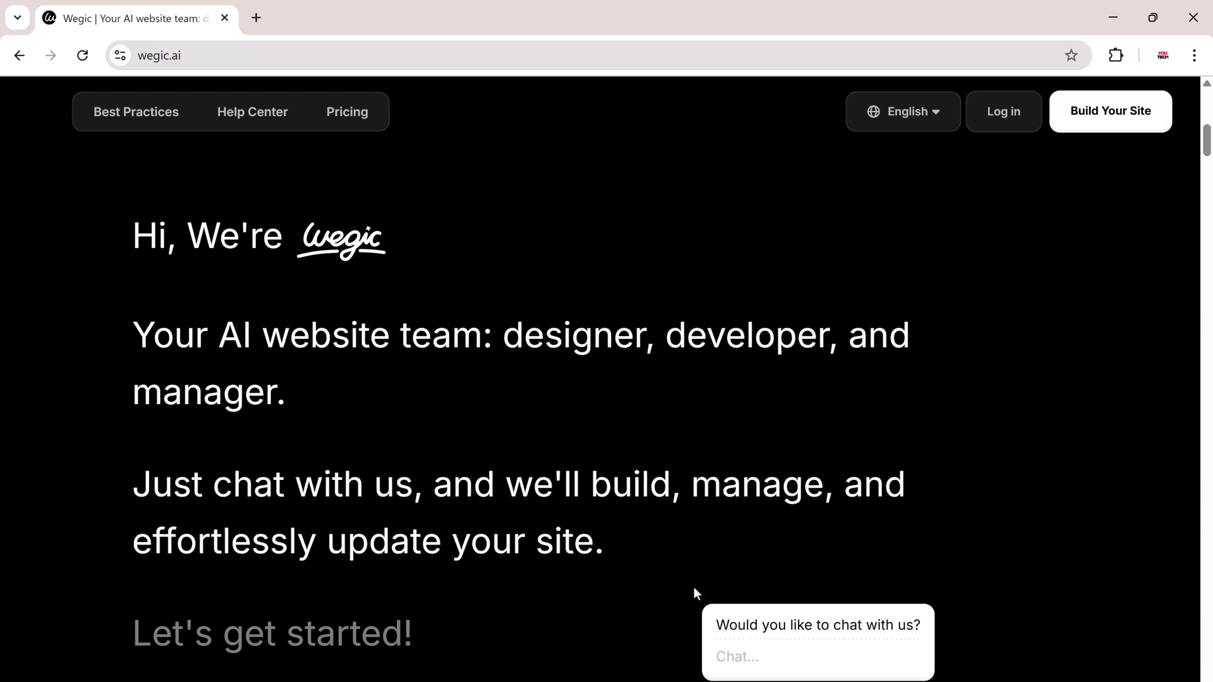
scroll(694, 594, "down", 5)
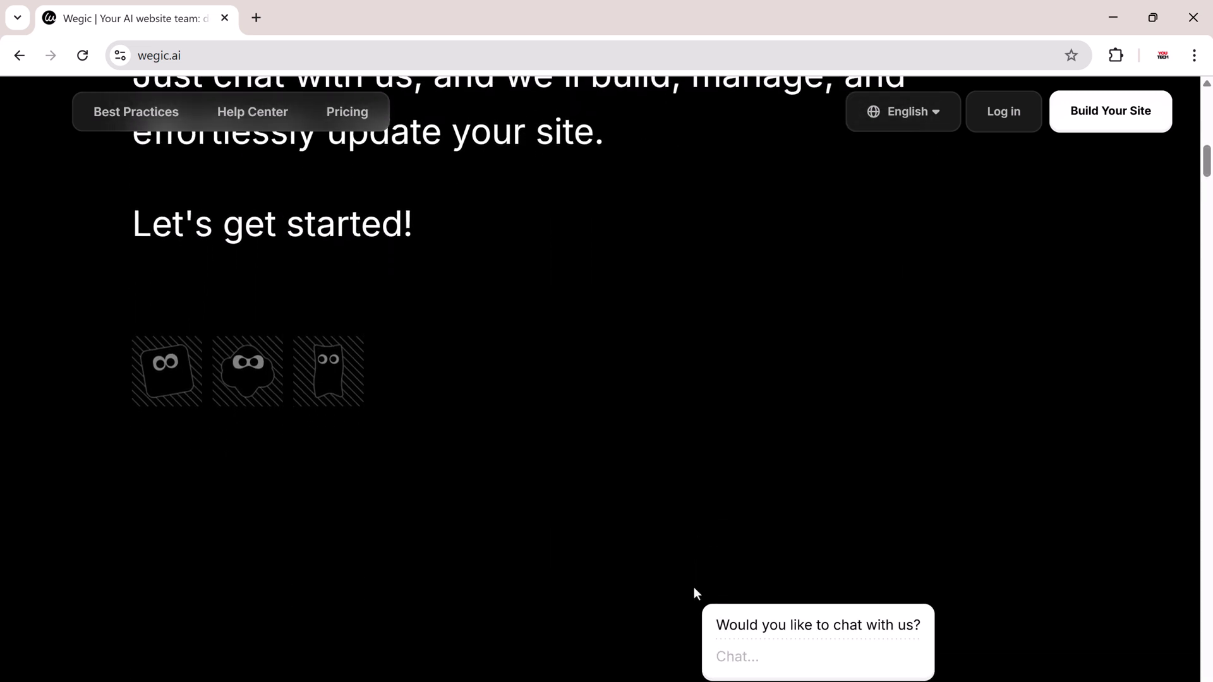
scroll(694, 588, "down", 5)
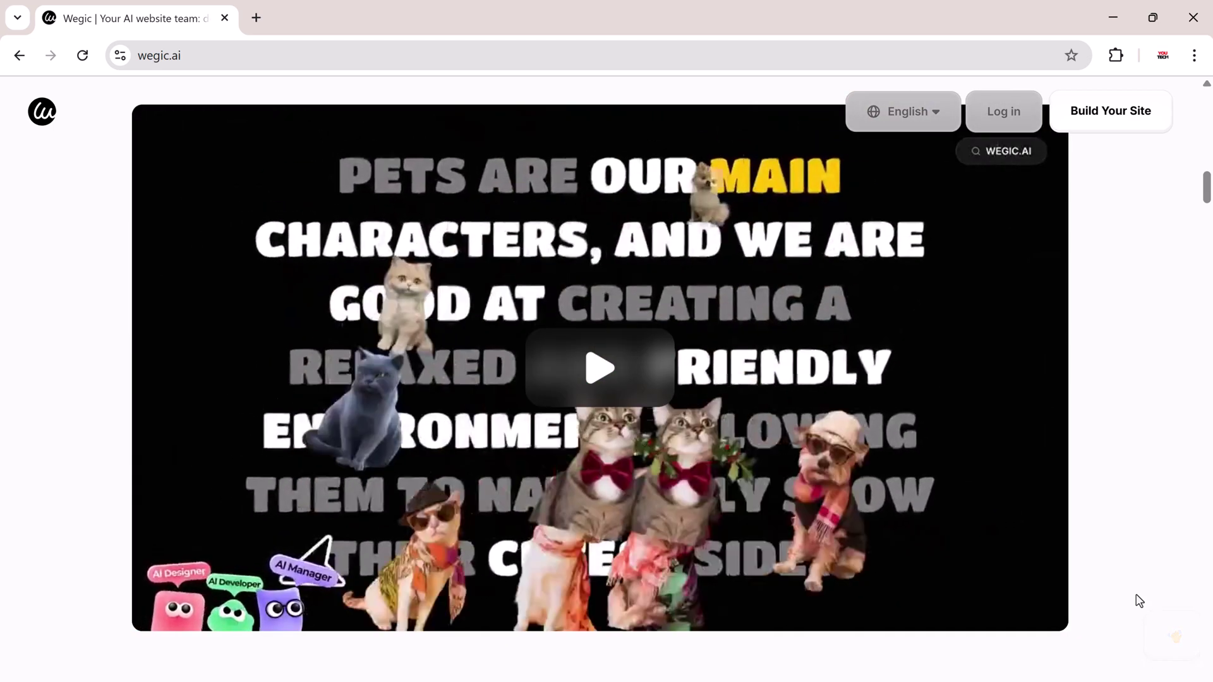
scroll(899, 474, "up", 5)
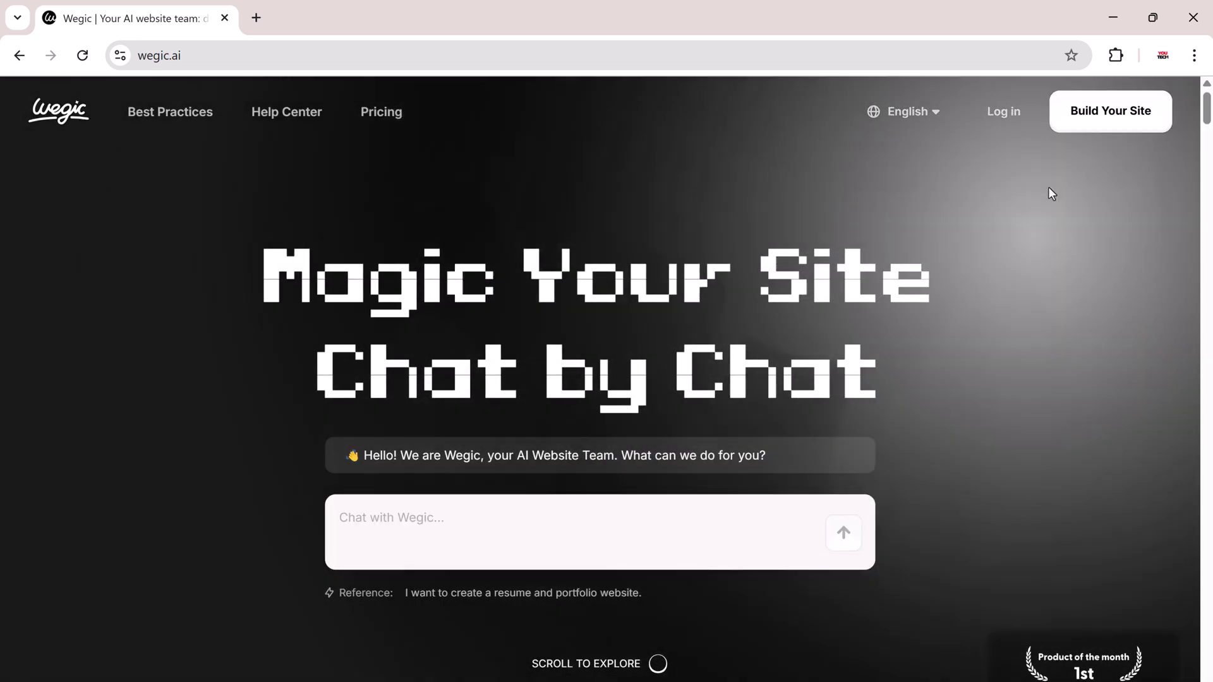
left_click(1085, 123)
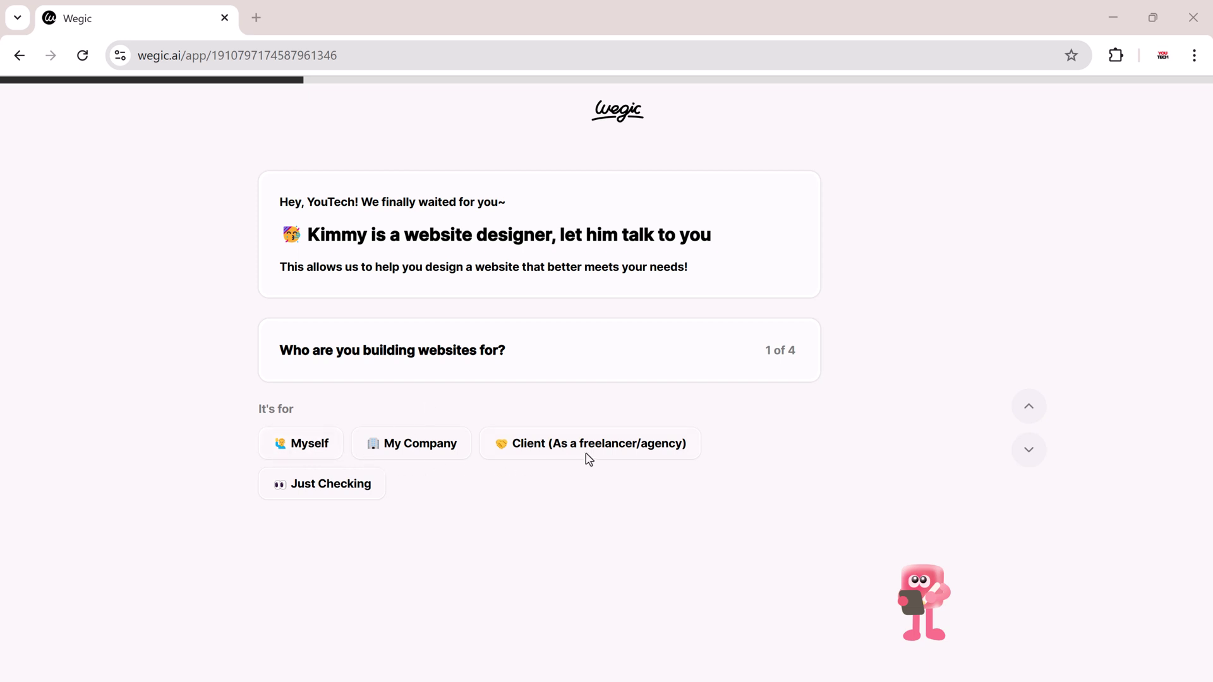
Answer the onboarding questions with Myself, E-commerce, Team Manager and No, I never have, and proceed to website creation.
left_click(304, 445)
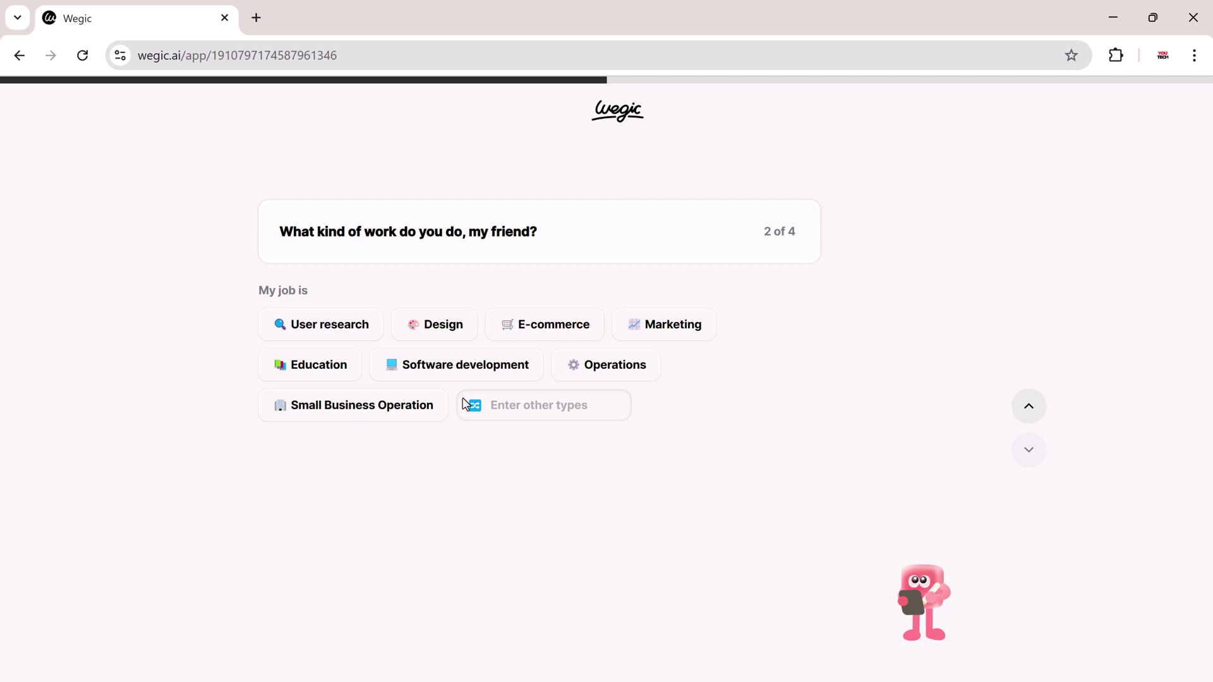
left_click(554, 325)
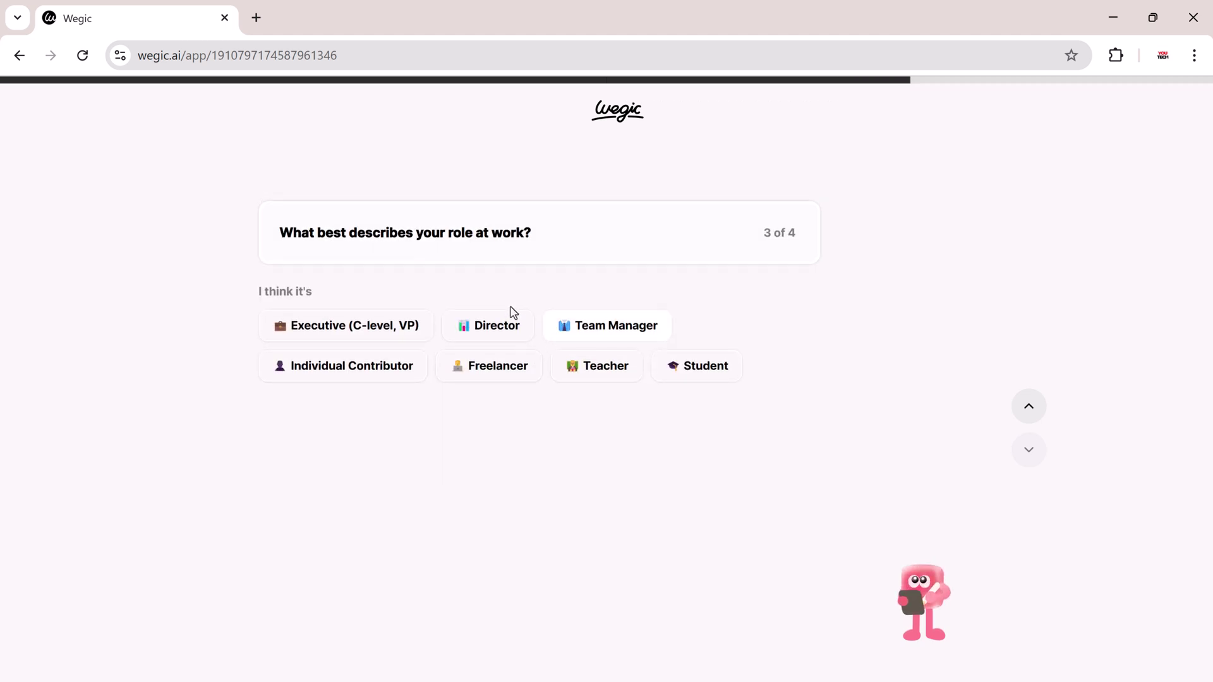
left_click(576, 331)
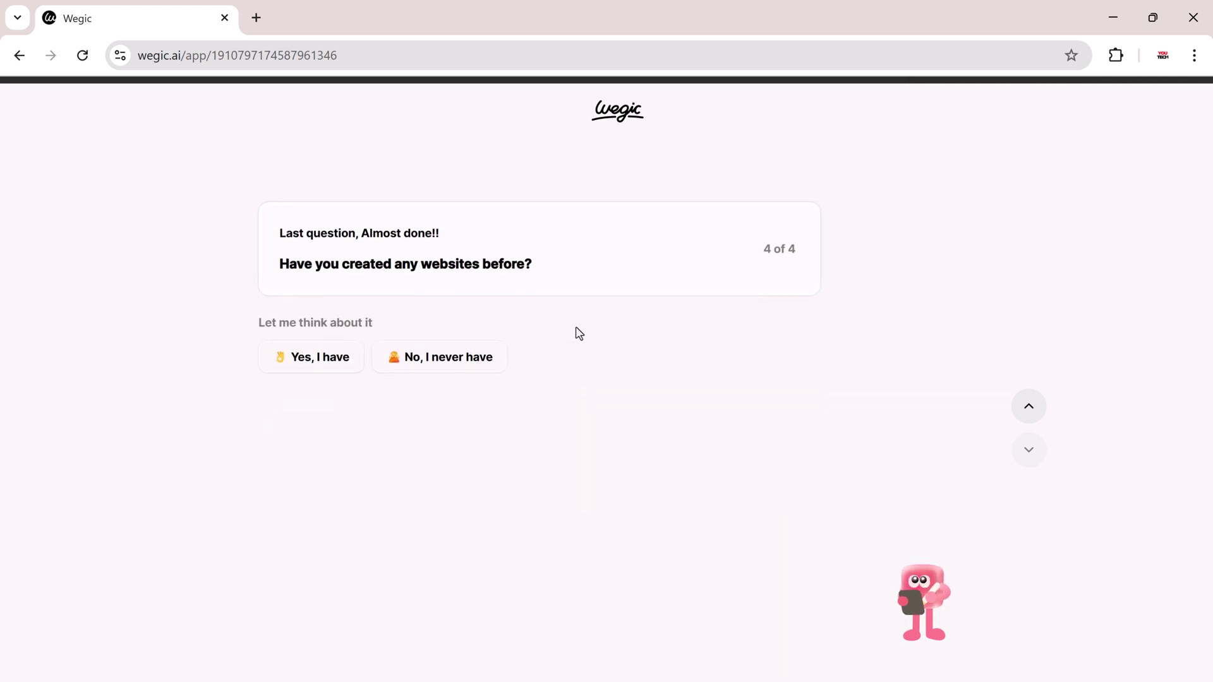
left_click(455, 358)
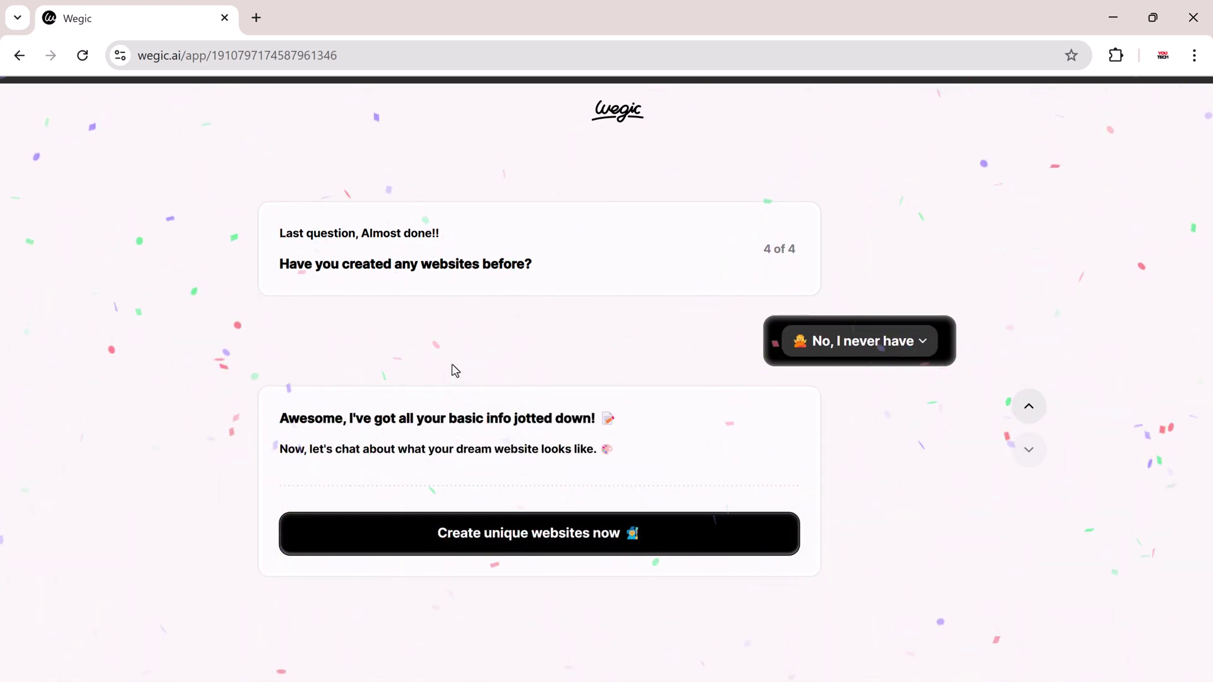
left_click(517, 549)
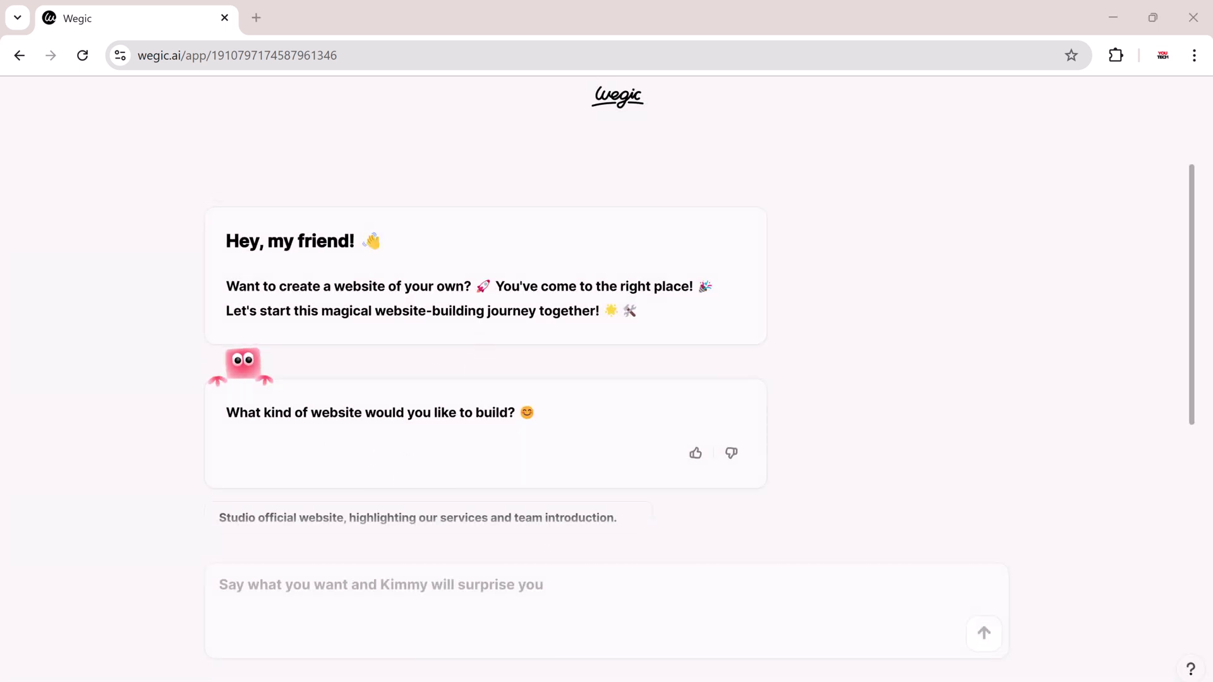
Request an "Online store for selling products" in the chat, choosing LuxeMart as its name and English as its language.
left_click(577, 626)
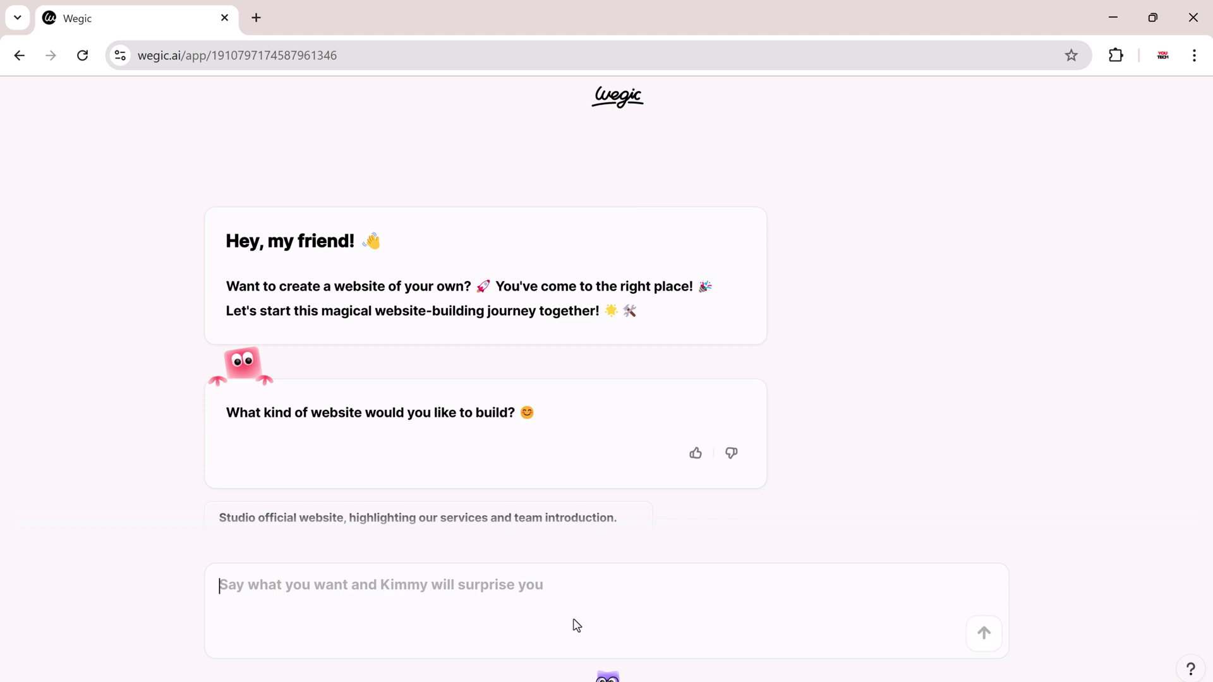
type("Online store for selling products")
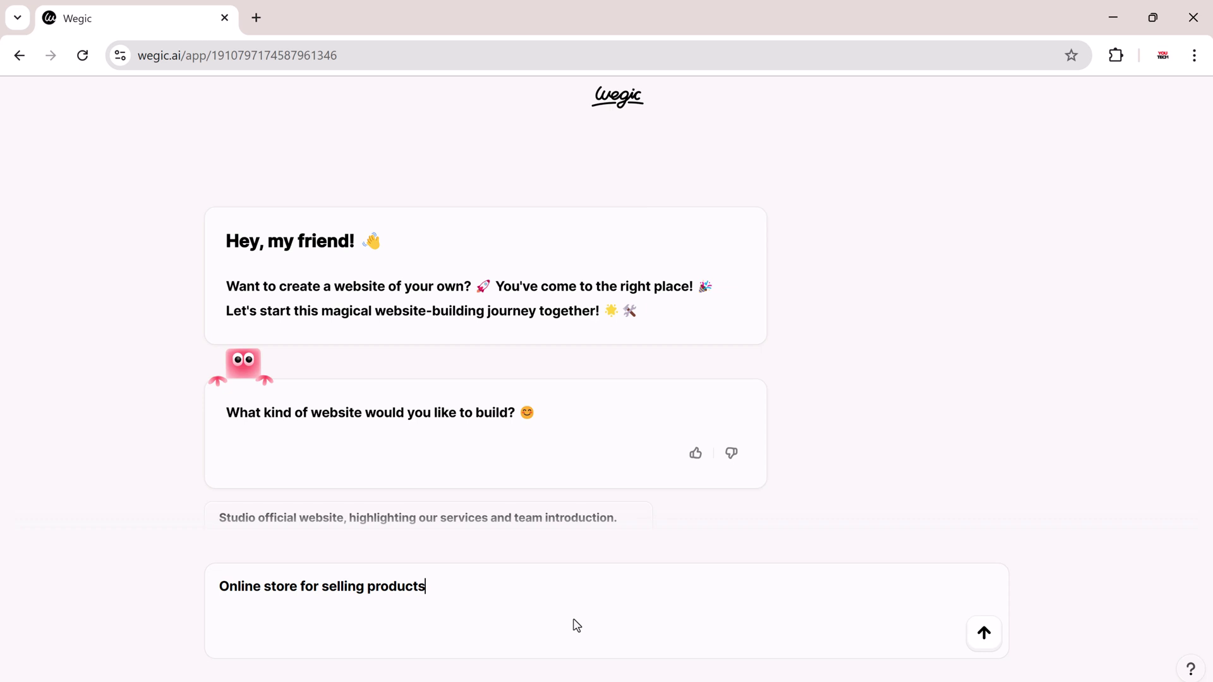
key("Return")
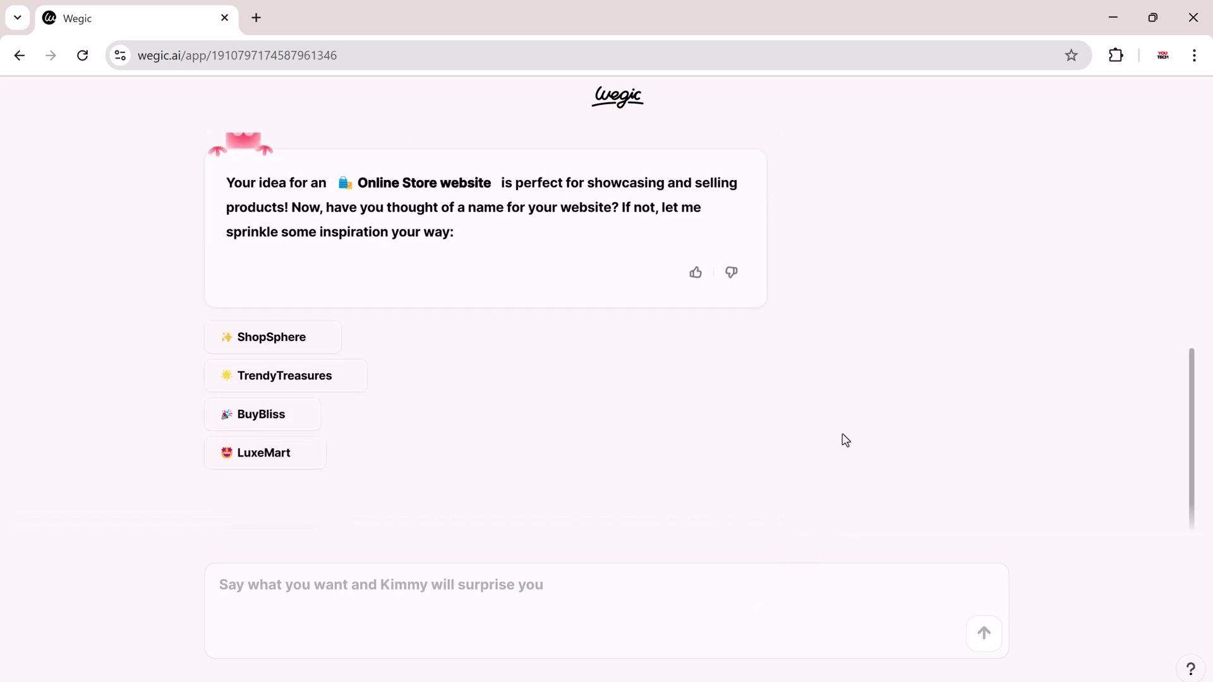
left_click(303, 466)
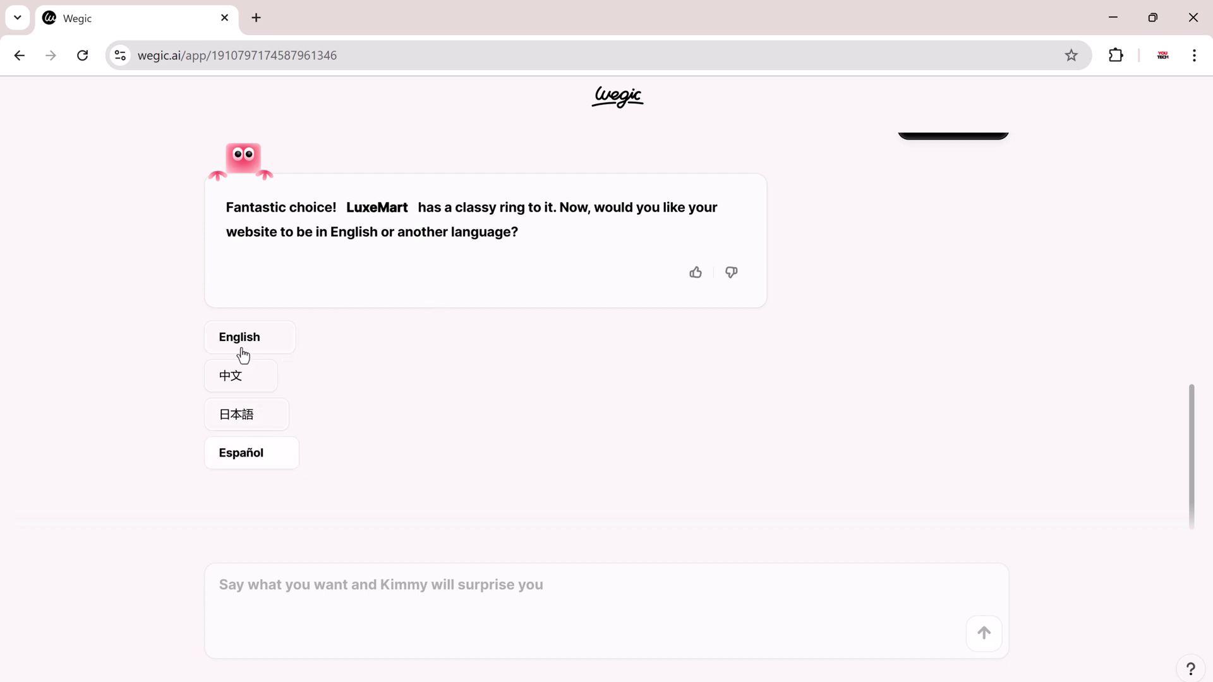
left_click(277, 341)
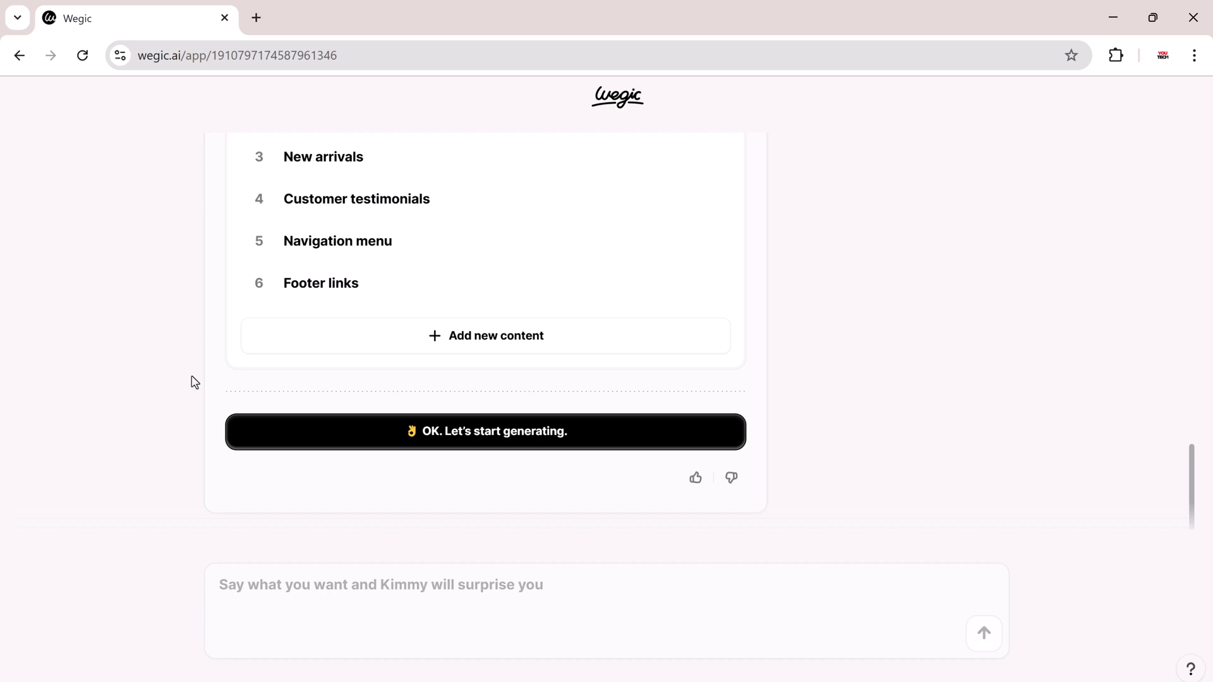
Review the planned content sections of the Home, Shop and About Us pages in the website outline.
scroll(89, 320, "up", 8)
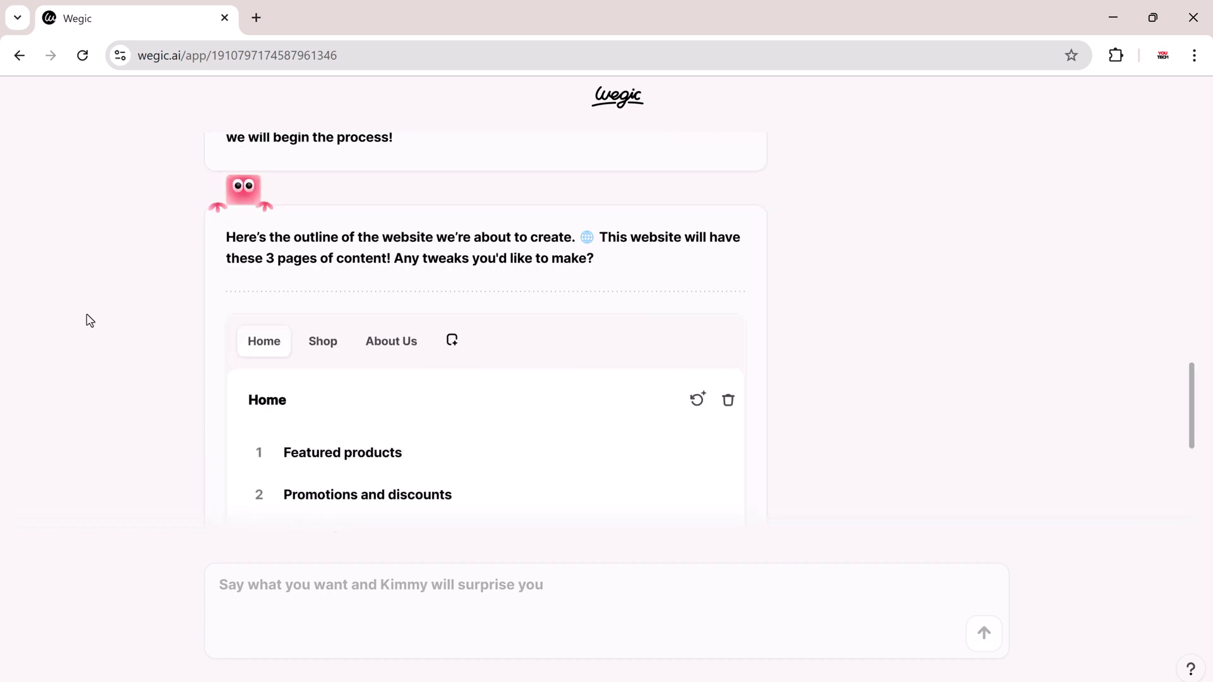
scroll(363, 256, "down", 2)
scroll(415, 257, "down", 2)
scroll(528, 239, "up", 1)
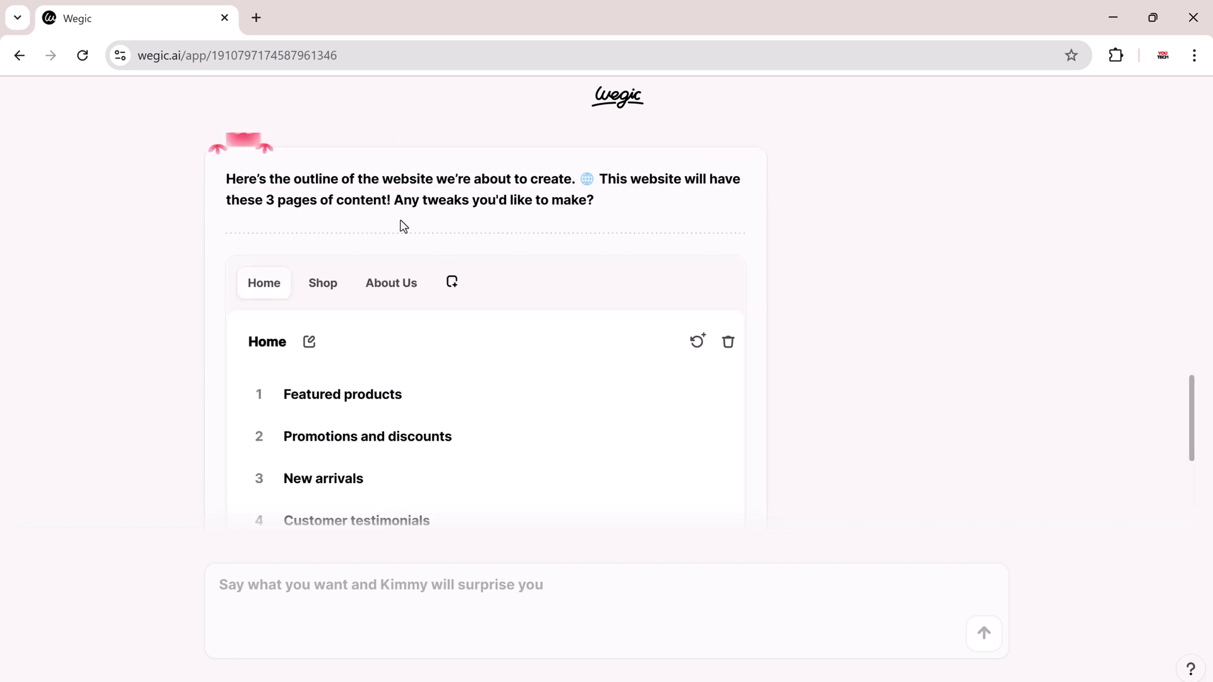
scroll(380, 259, "down", 2)
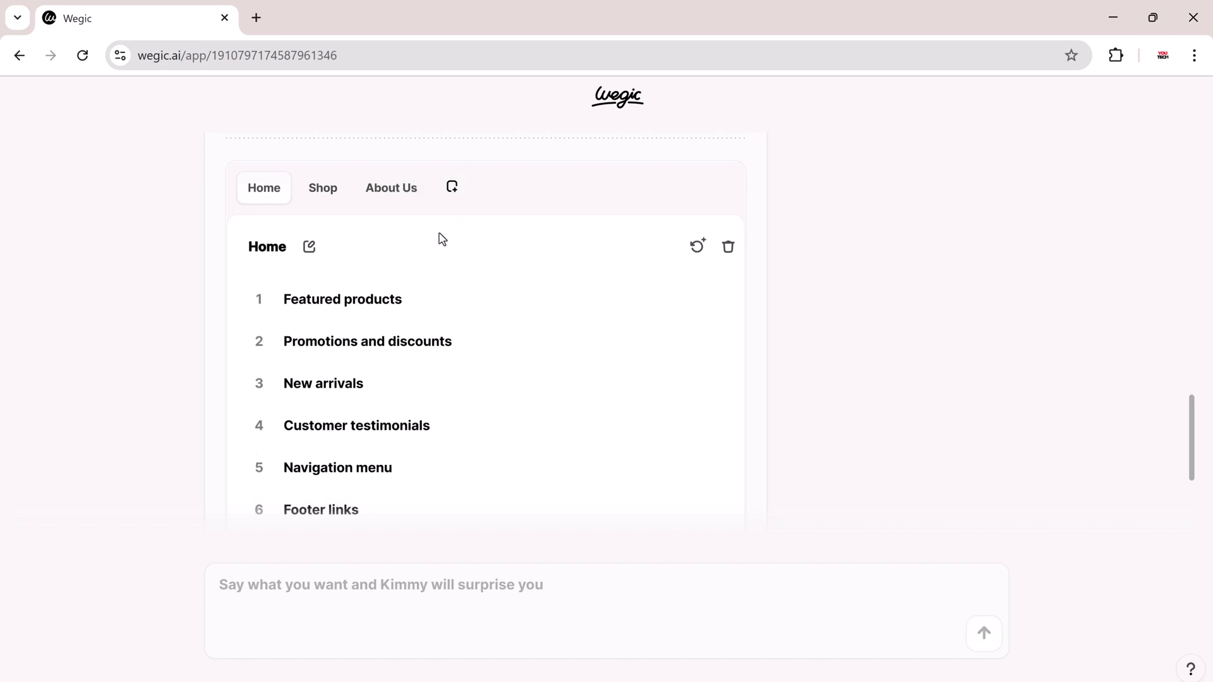
scroll(347, 253, "down", 1)
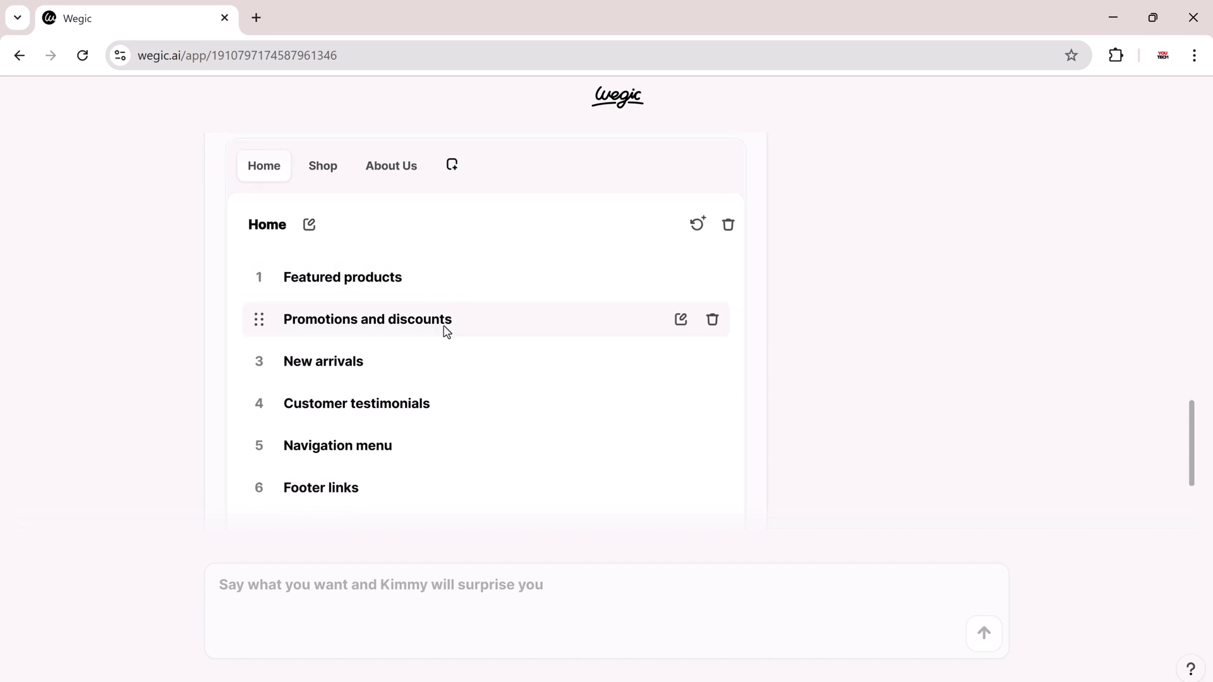
scroll(379, 378, "down", 1)
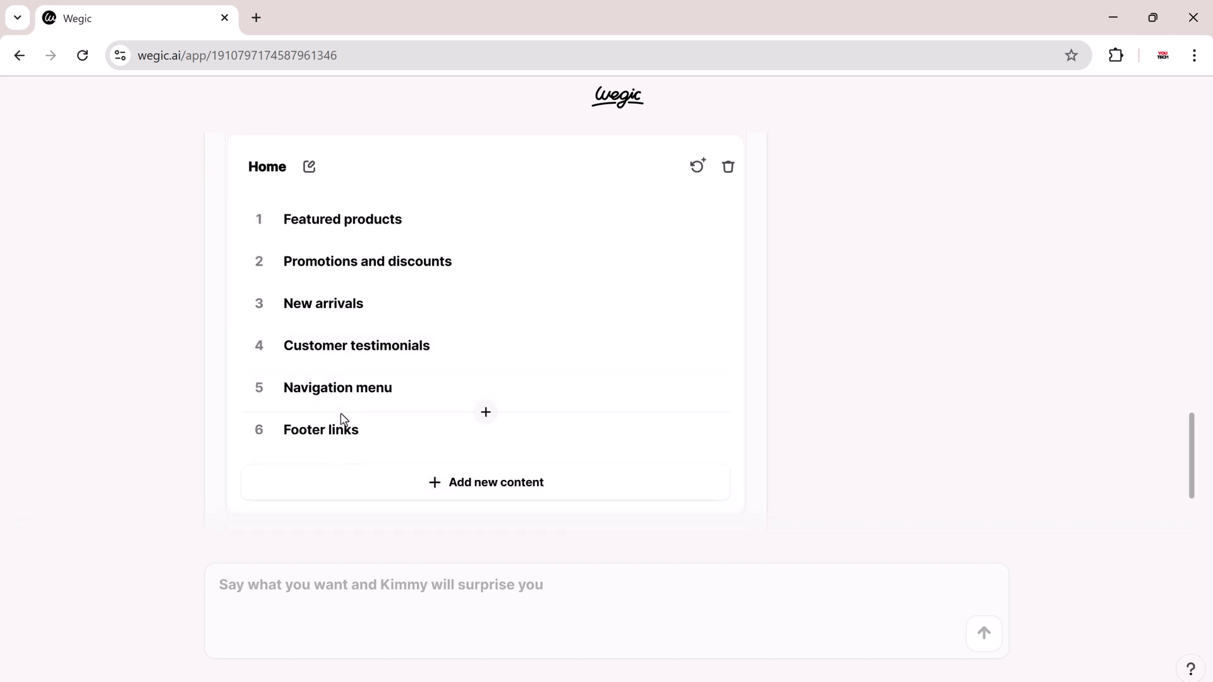
scroll(459, 509, "up", 1)
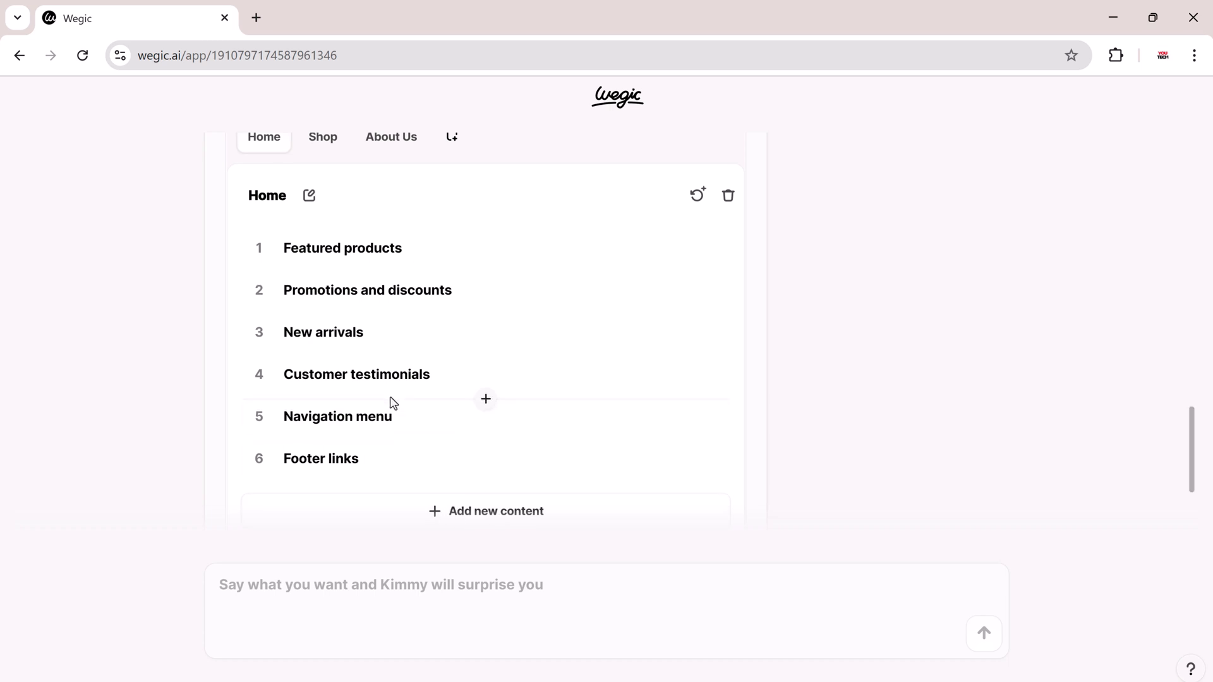
scroll(367, 329, "up", 1)
left_click(317, 169)
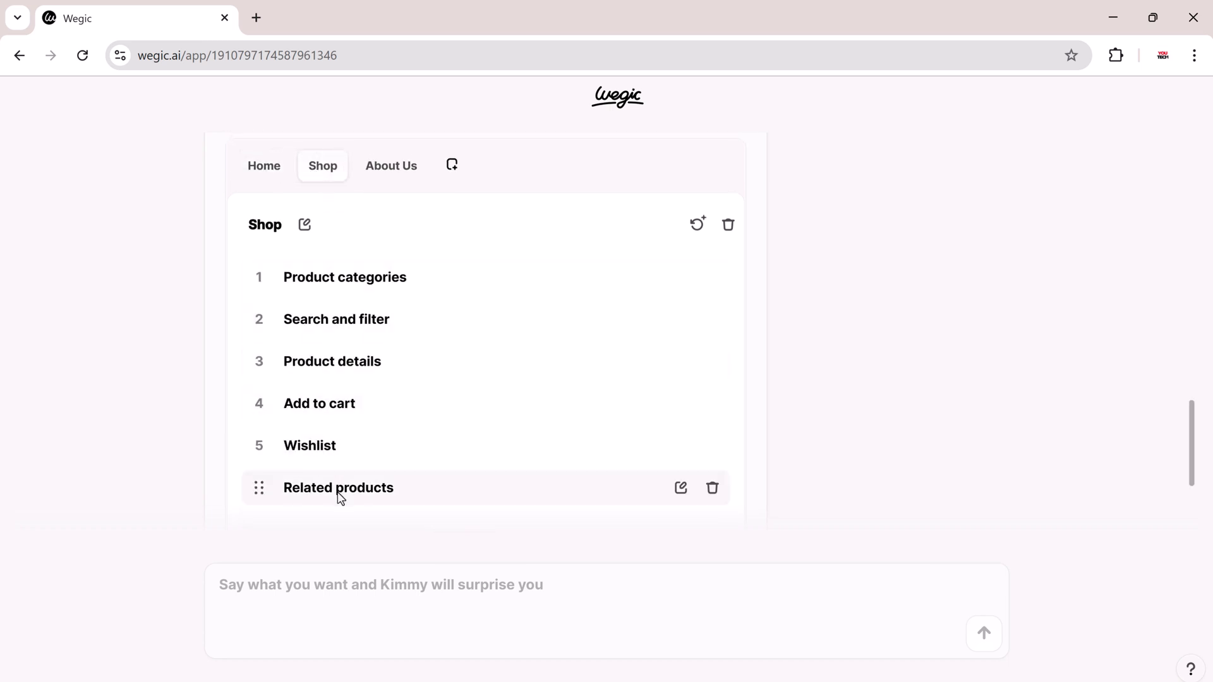
left_click(393, 167)
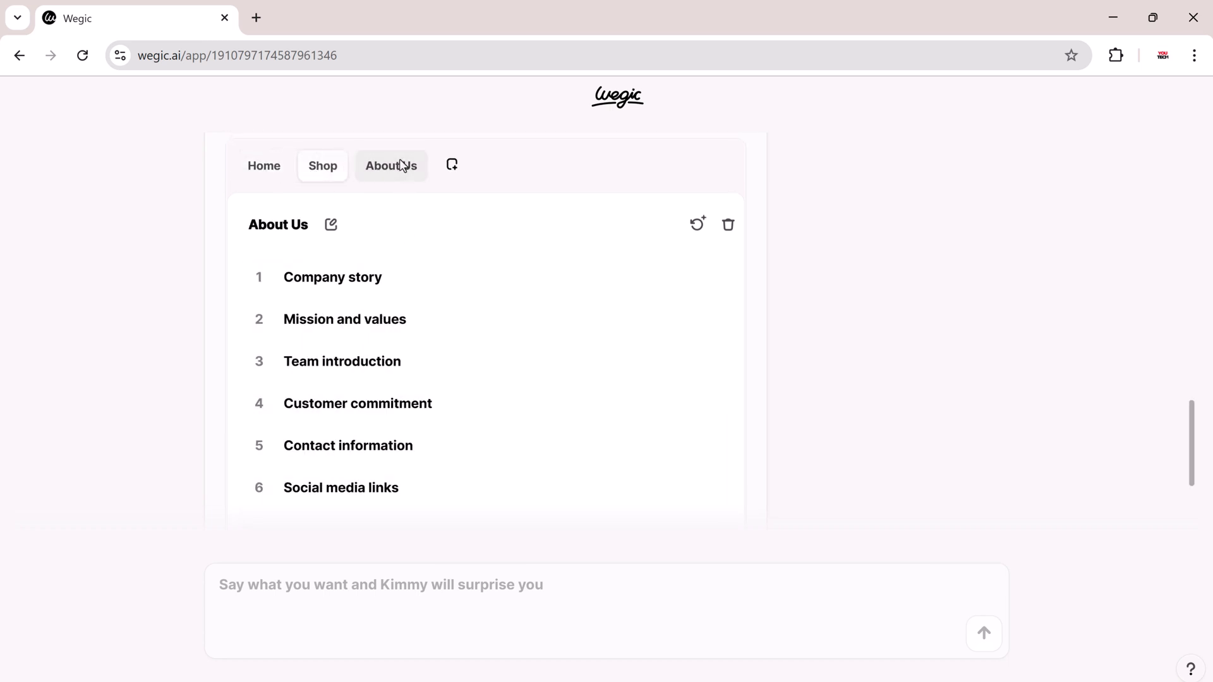
left_click(253, 176)
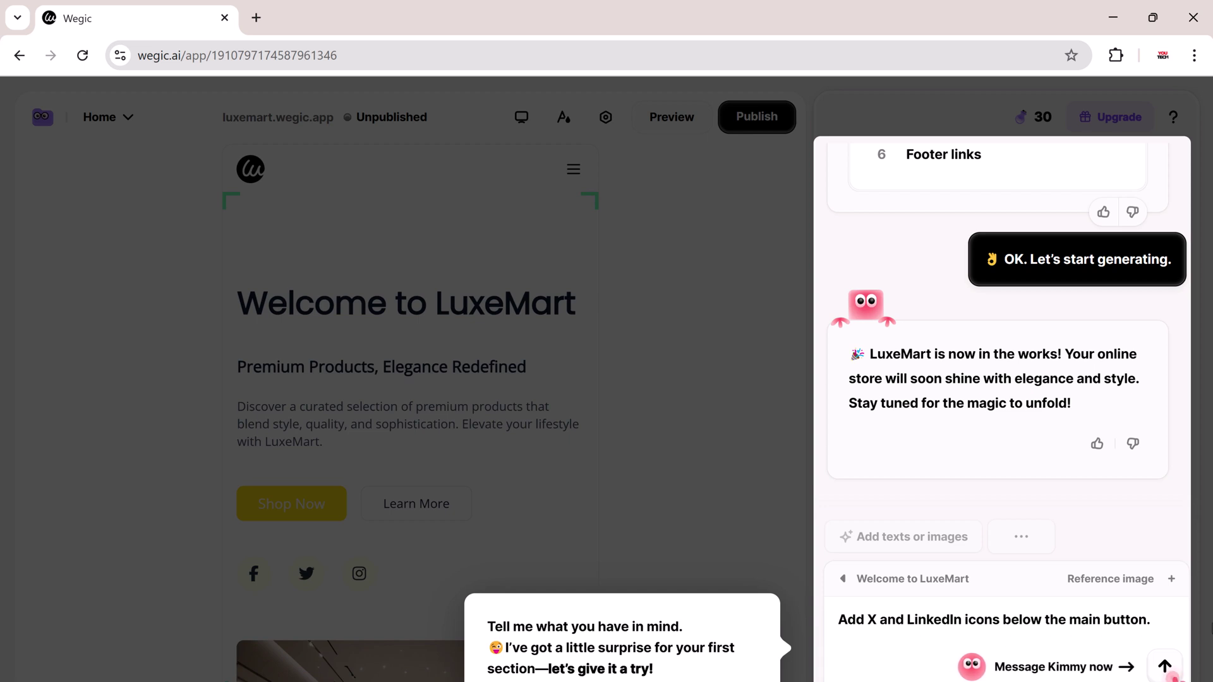
Send the prepared request to add X and LinkedIn icons below the main button, and show the page in desktop view.
left_click(1157, 667)
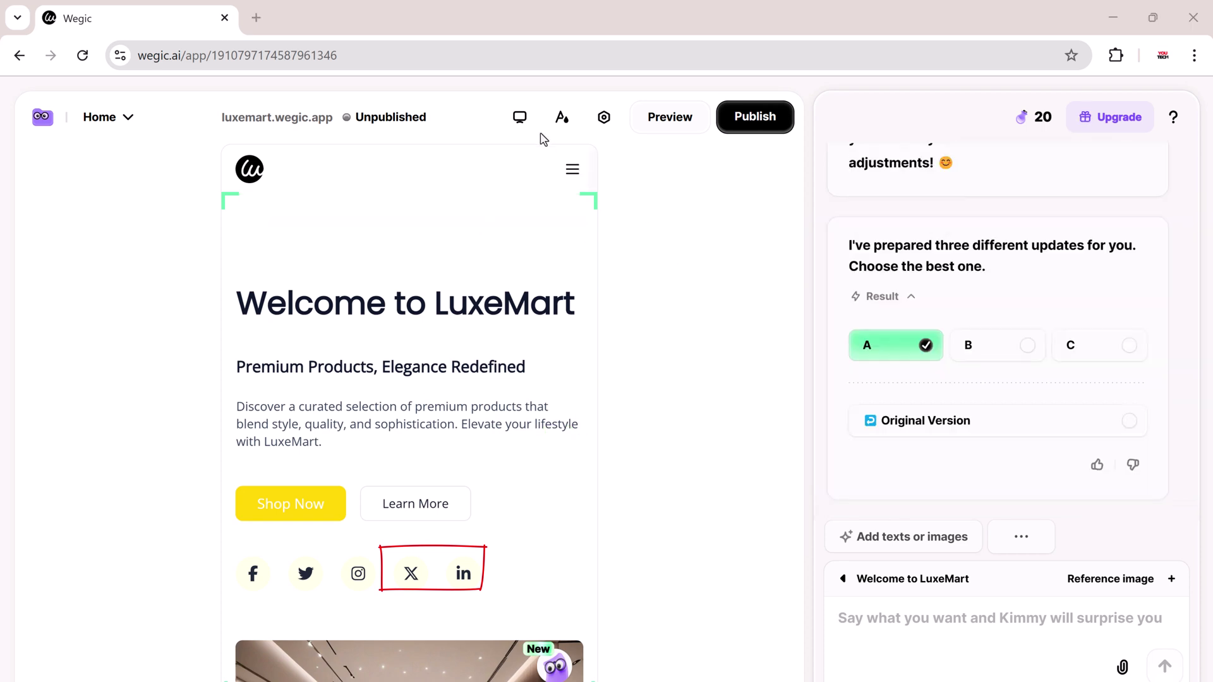
left_click(520, 117)
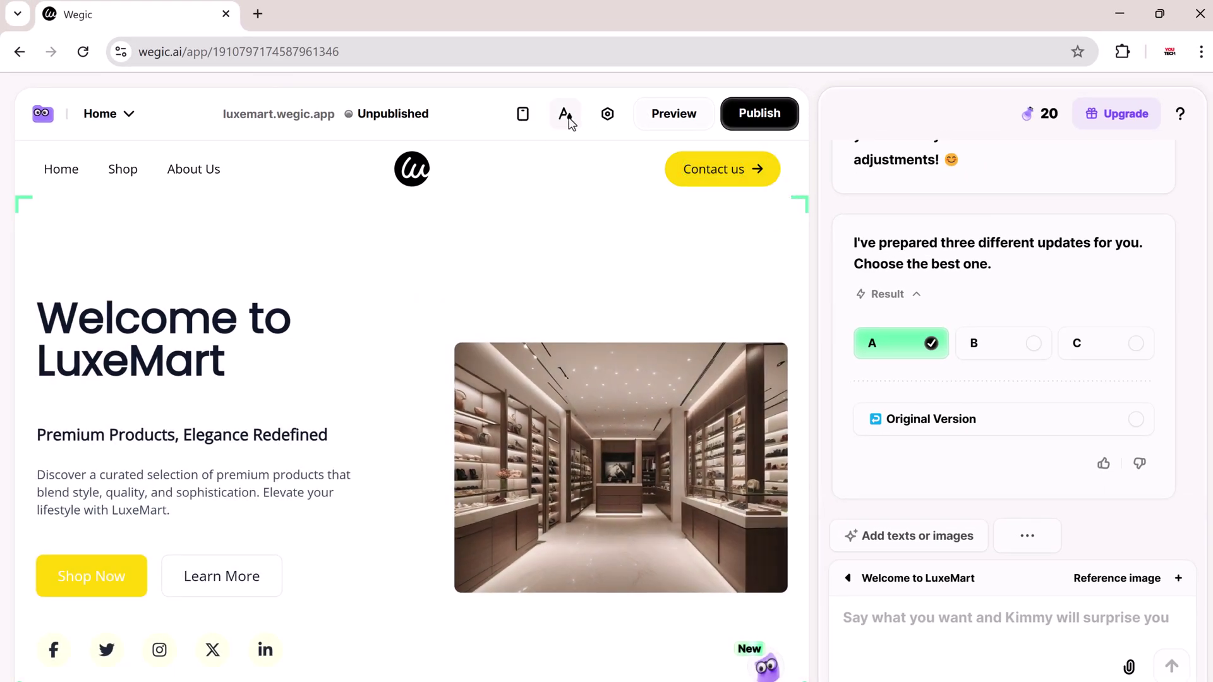
Change the website's theme colour to the muted teal #4b9797, starting from the preset teal.
left_click(565, 116)
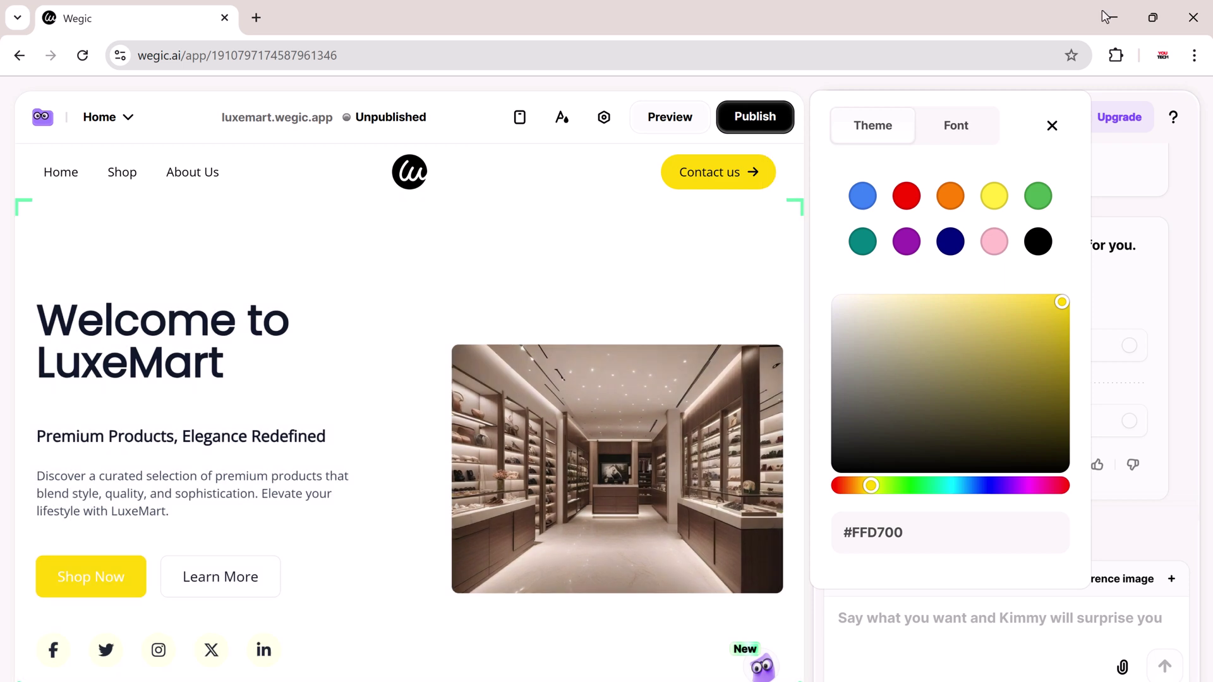
left_click(865, 198)
left_click(868, 248)
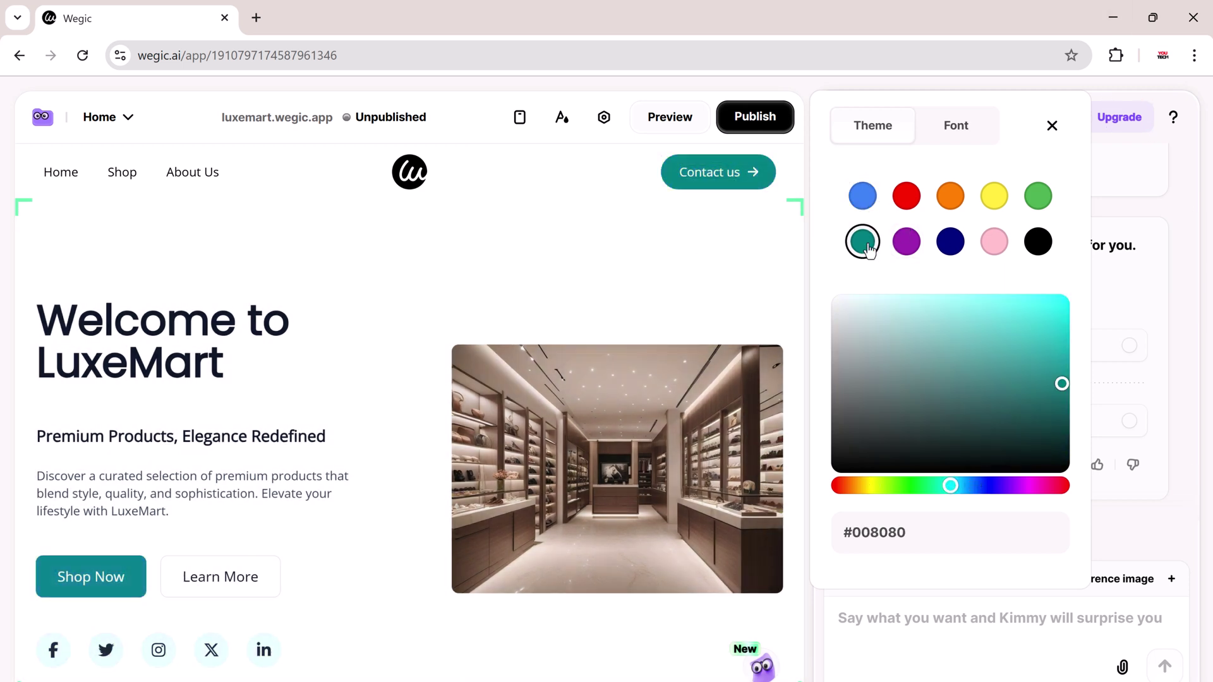
left_click(951, 368)
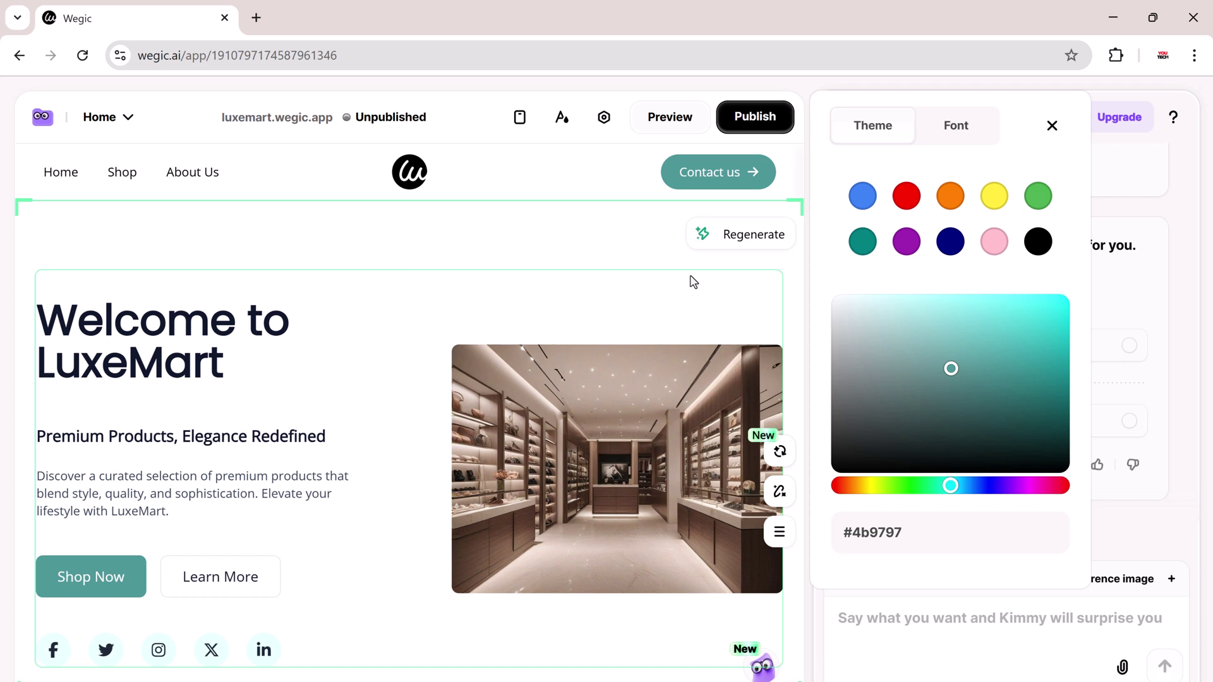
Change the header font, trying Open Sans before choosing another typeface further down the font list.
left_click(986, 126)
left_click(942, 237)
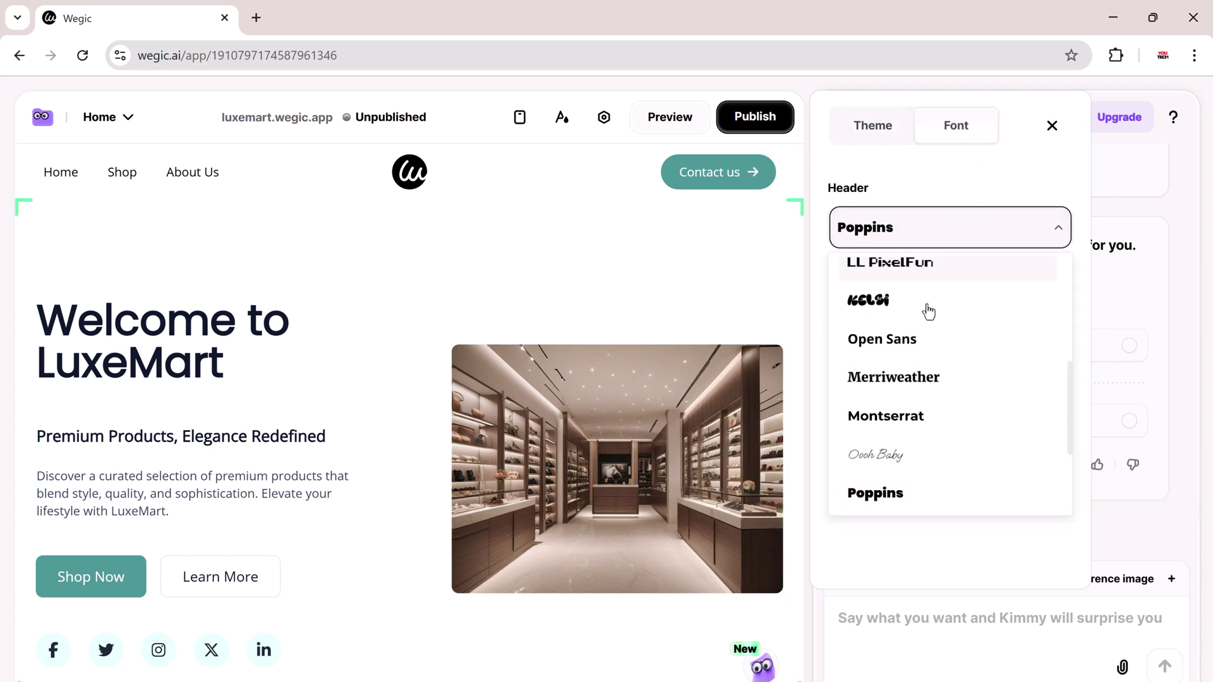
left_click(915, 340)
left_click(917, 228)
scroll(920, 391, "down", 3)
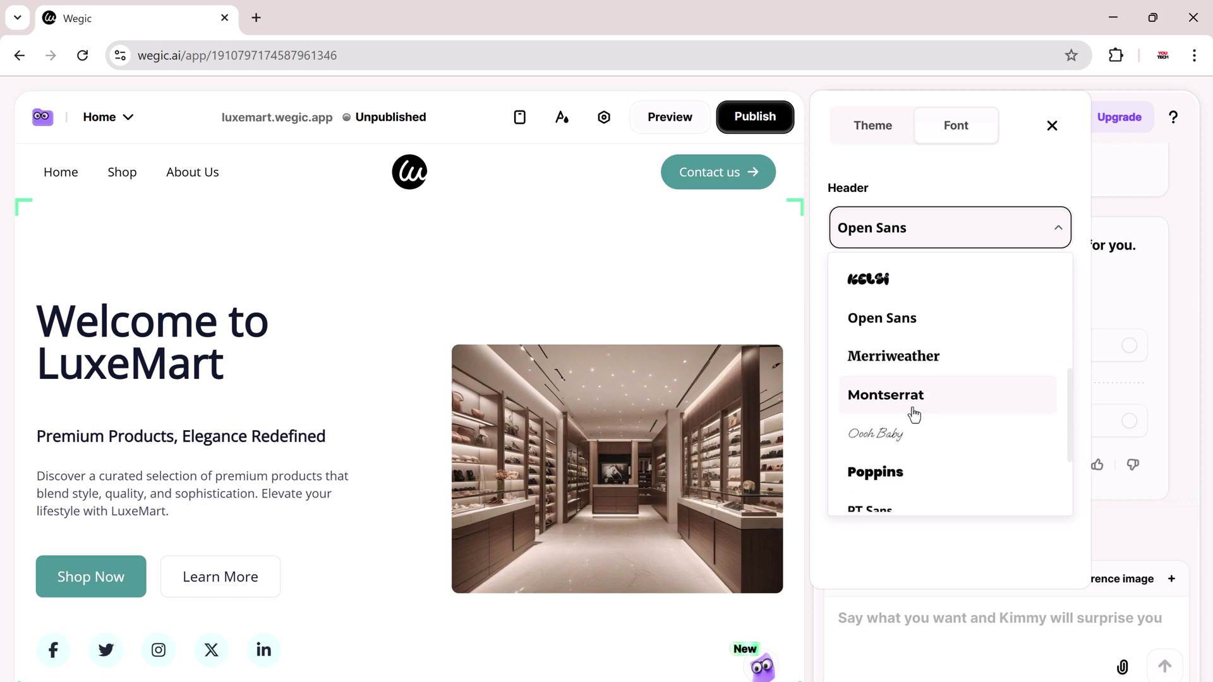
scroll(919, 442, "down", 2)
left_click(913, 440)
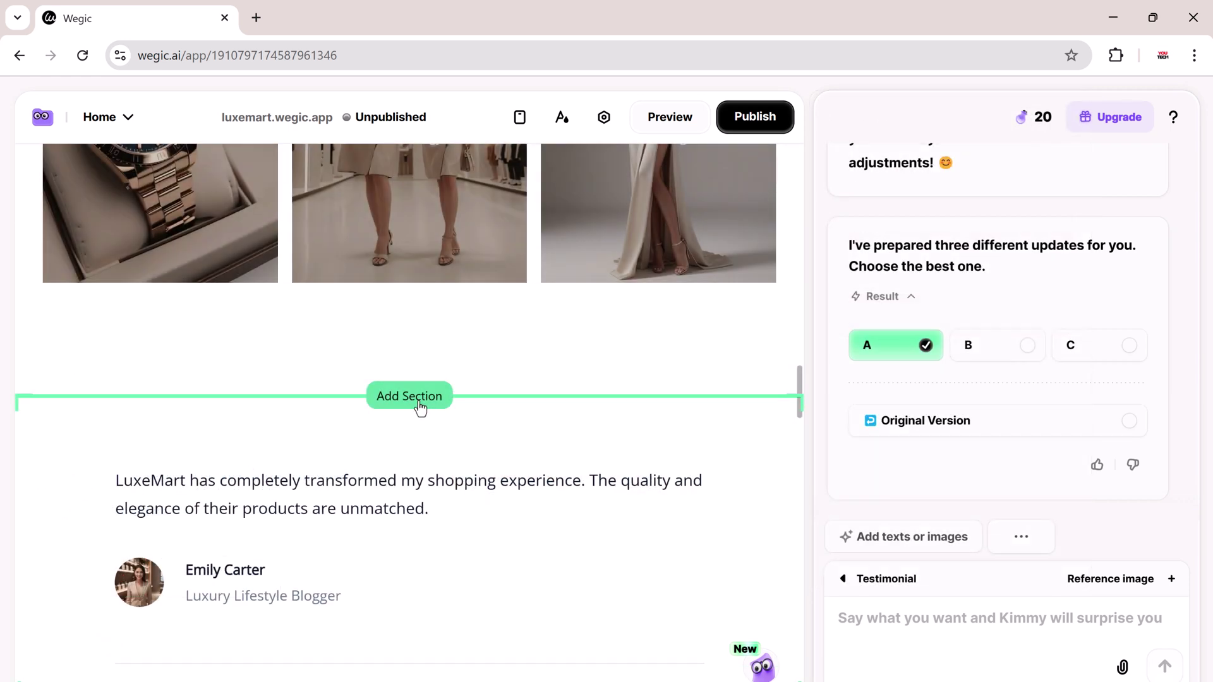
Add a section above the testimonials by sending the request "add section for new arrival".
left_click(943, 627)
type("add section for new arrival")
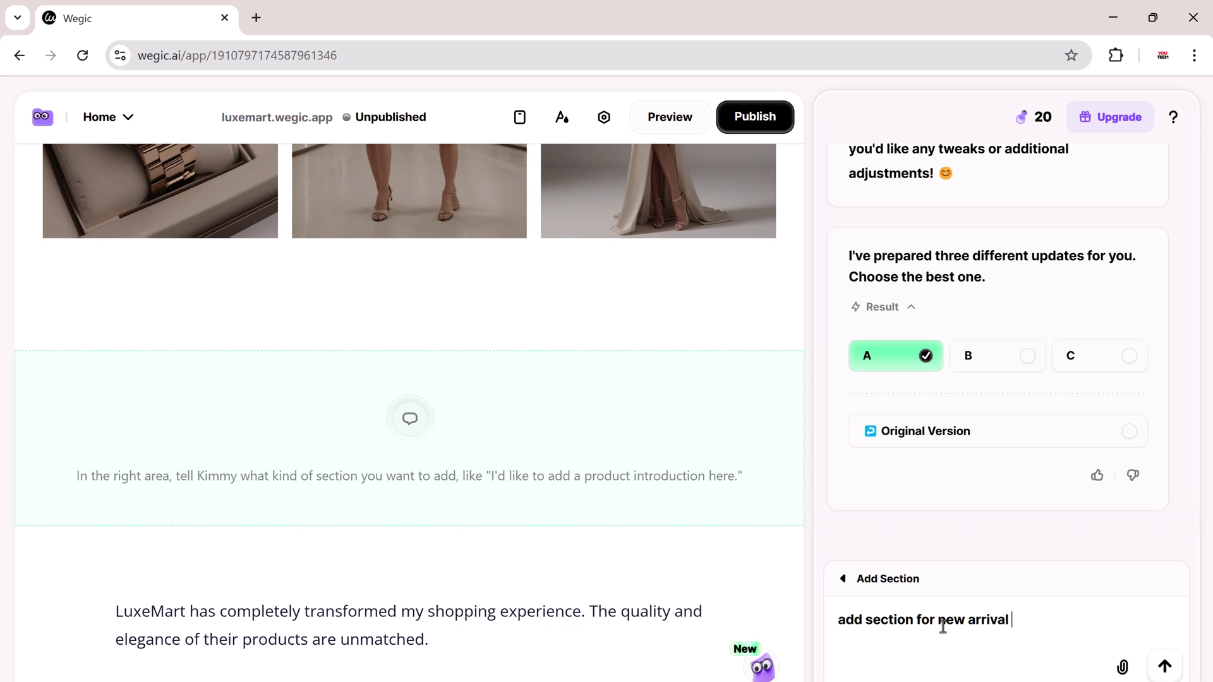
key("Return")
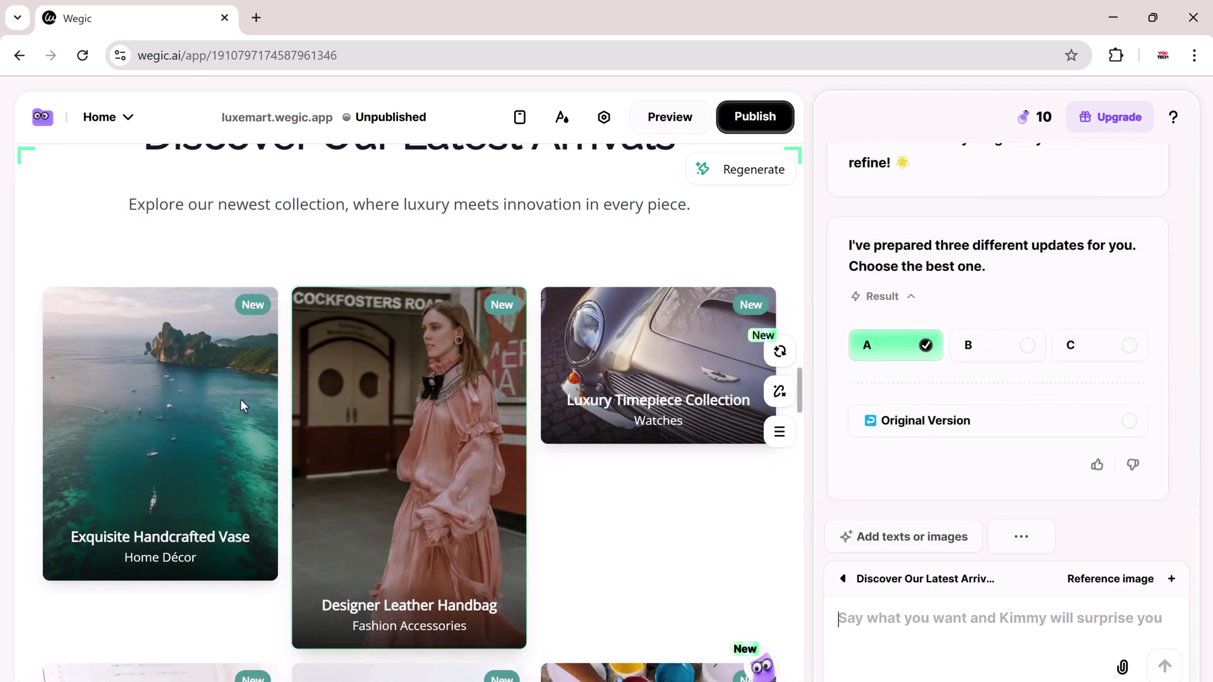
Replace the Exquisite Handcrafted Vase card's image with the online stock photo of red handbags on chains.
left_click(183, 315)
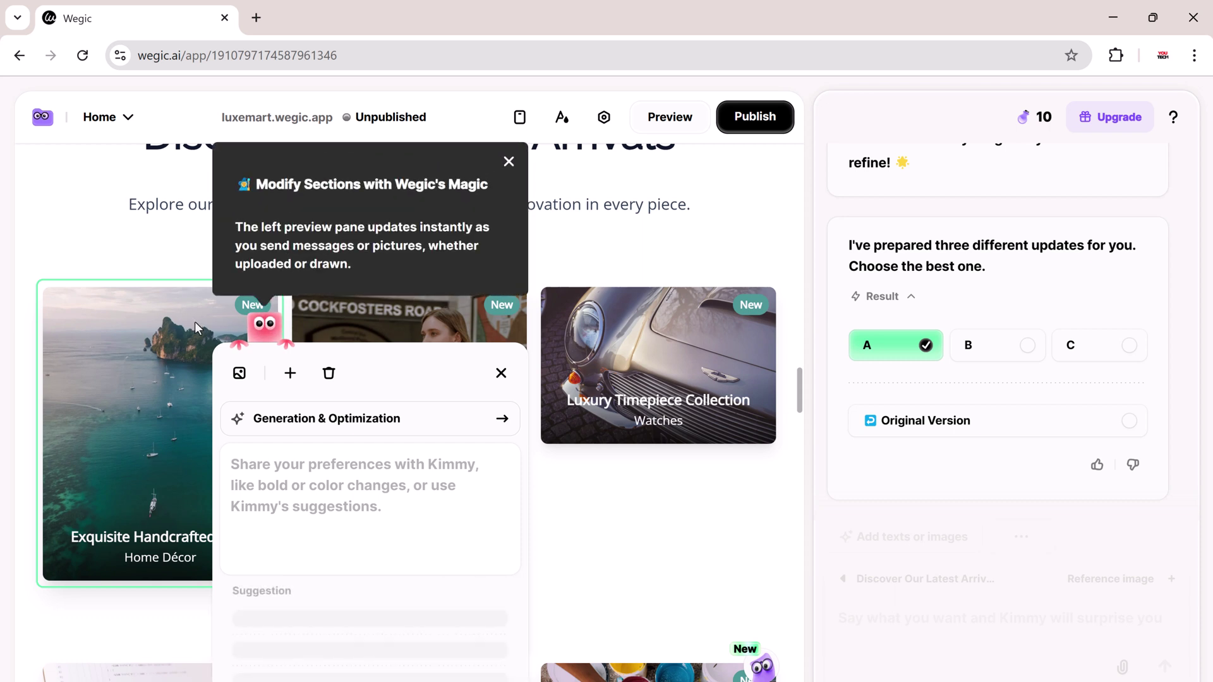
mouse_move(238, 373)
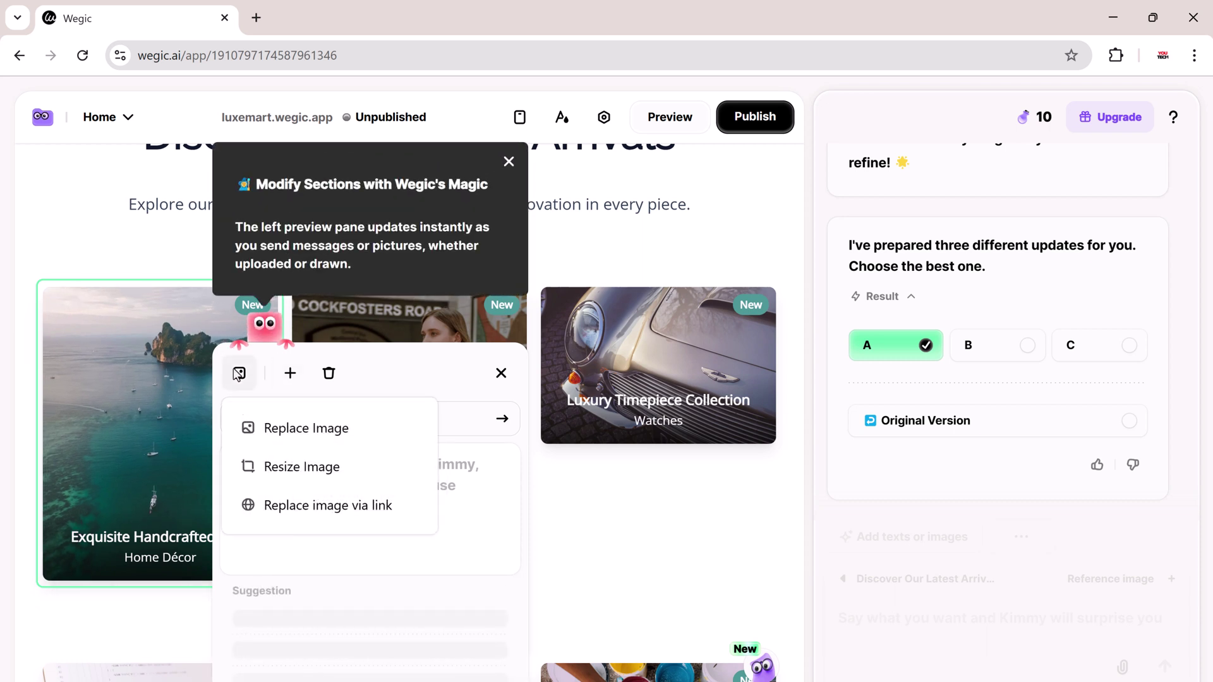
left_click(278, 429)
left_click(343, 208)
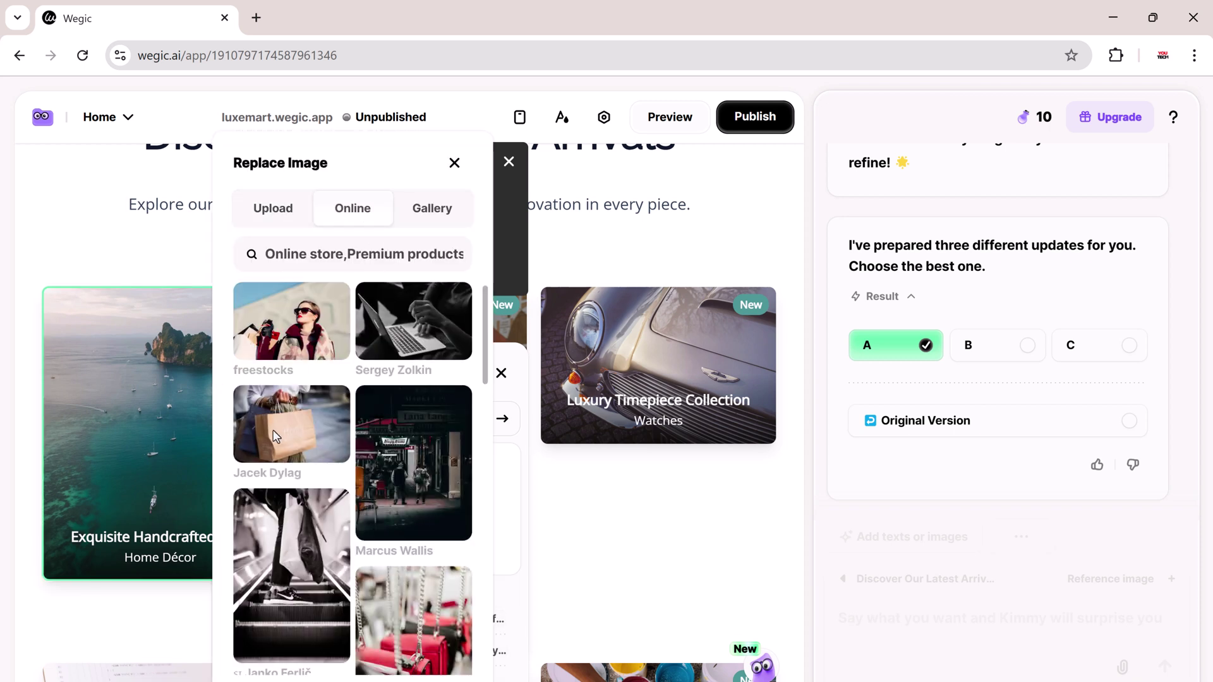
scroll(364, 414, "down", 2)
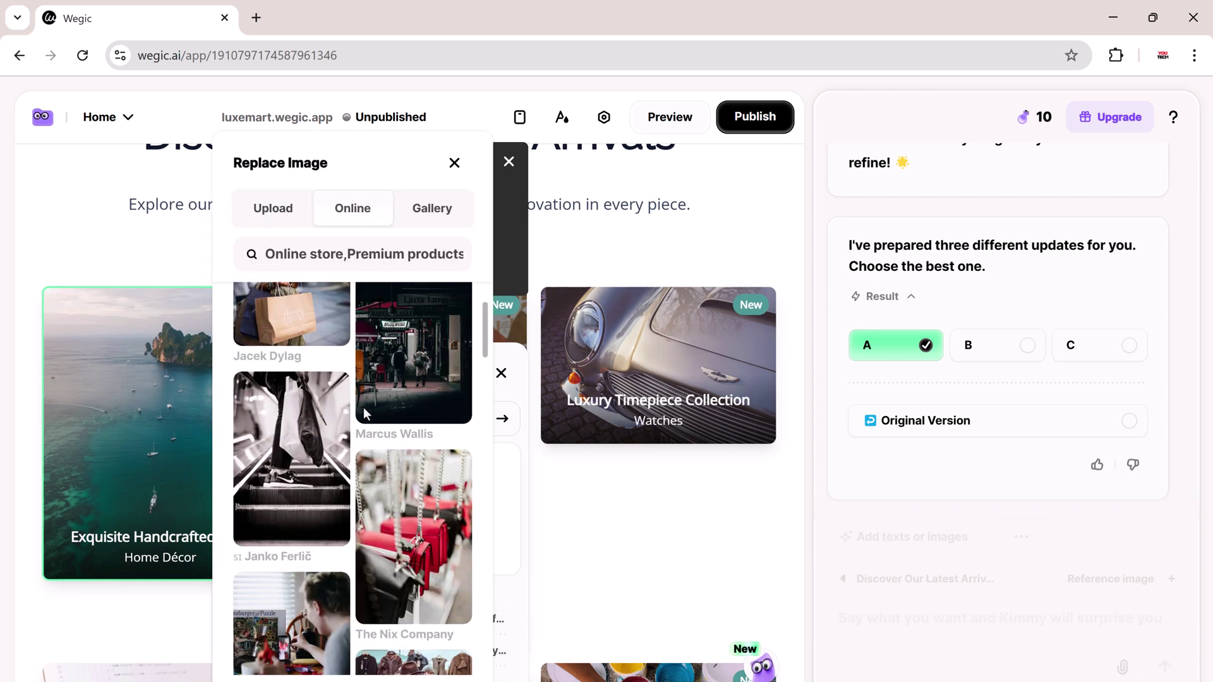
left_click(427, 528)
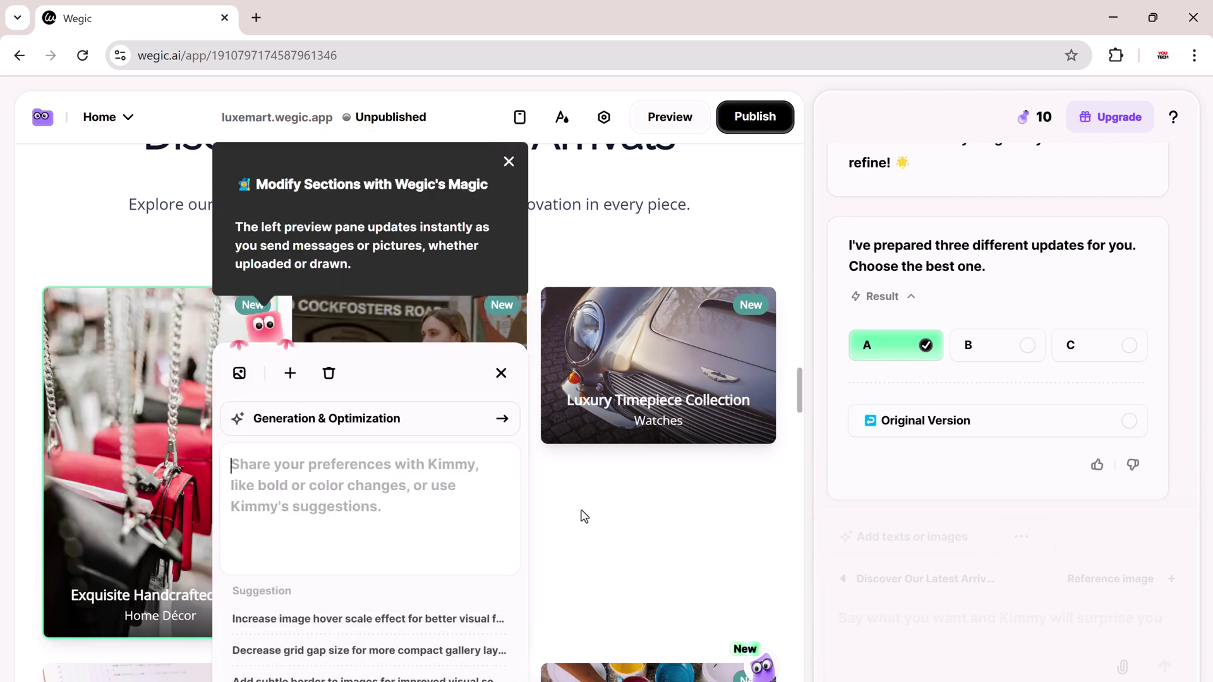
left_click(501, 373)
Send the request "change car picture to luxury cloths" for the Luxury Timepiece Collection card's image.
scroll(631, 376, "up", 1)
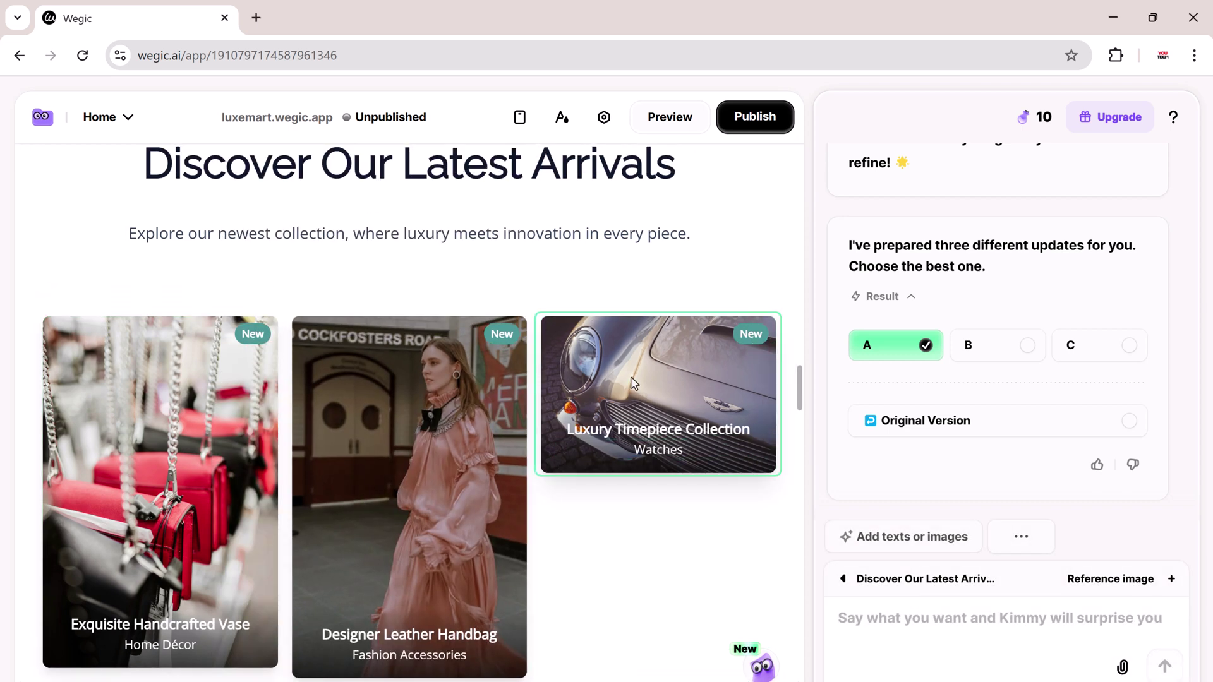
left_click(631, 377)
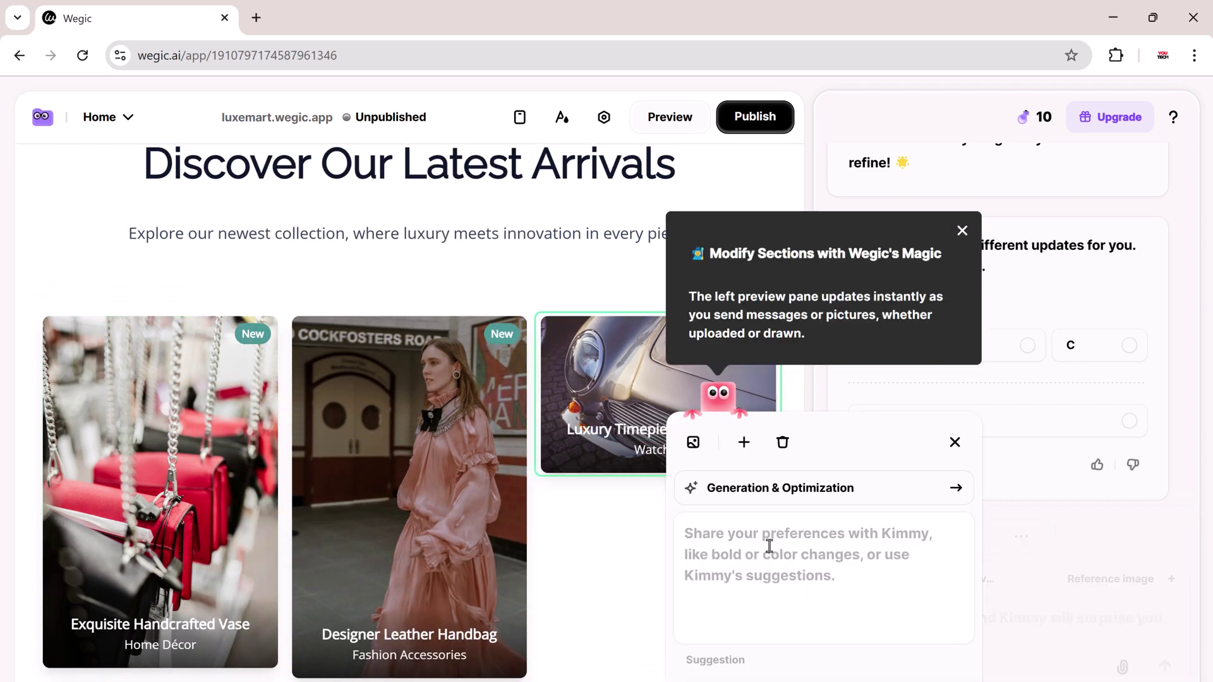
type("change car picture to luxury cloths")
key("Return")
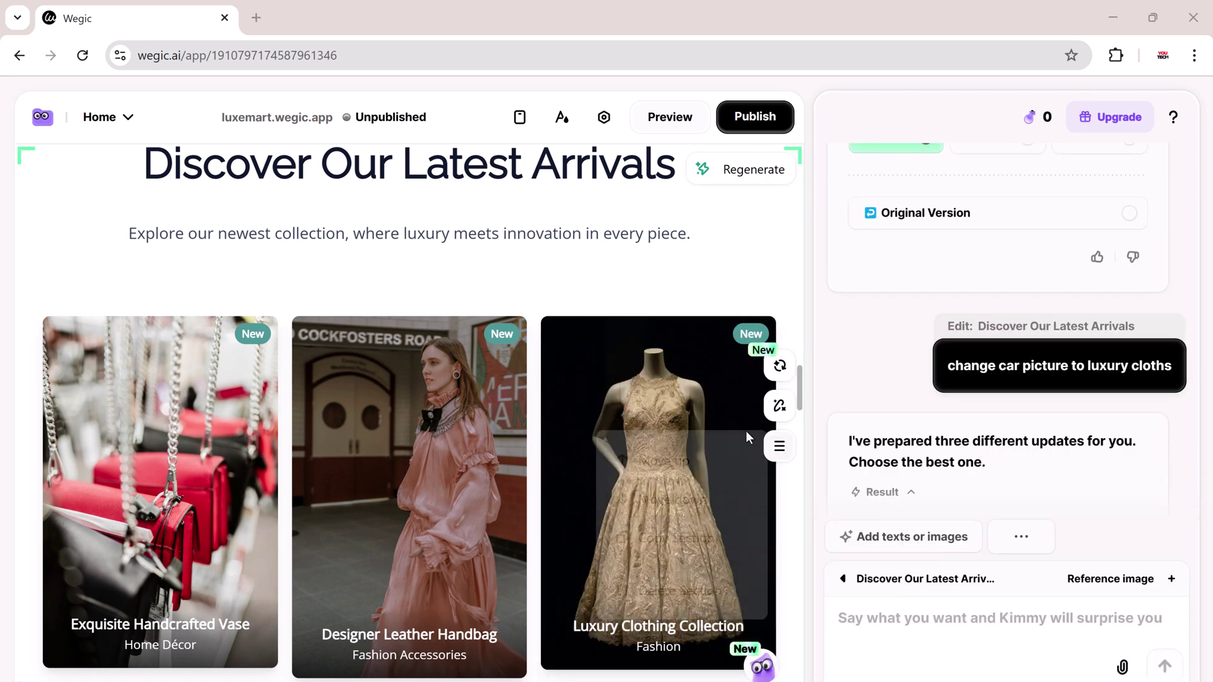
Sketch a two-by-two grid of red rectangles as the Testimonial section's reference image, save it and send it.
scroll(691, 469, "down", 1)
scroll(691, 468, "down", 1)
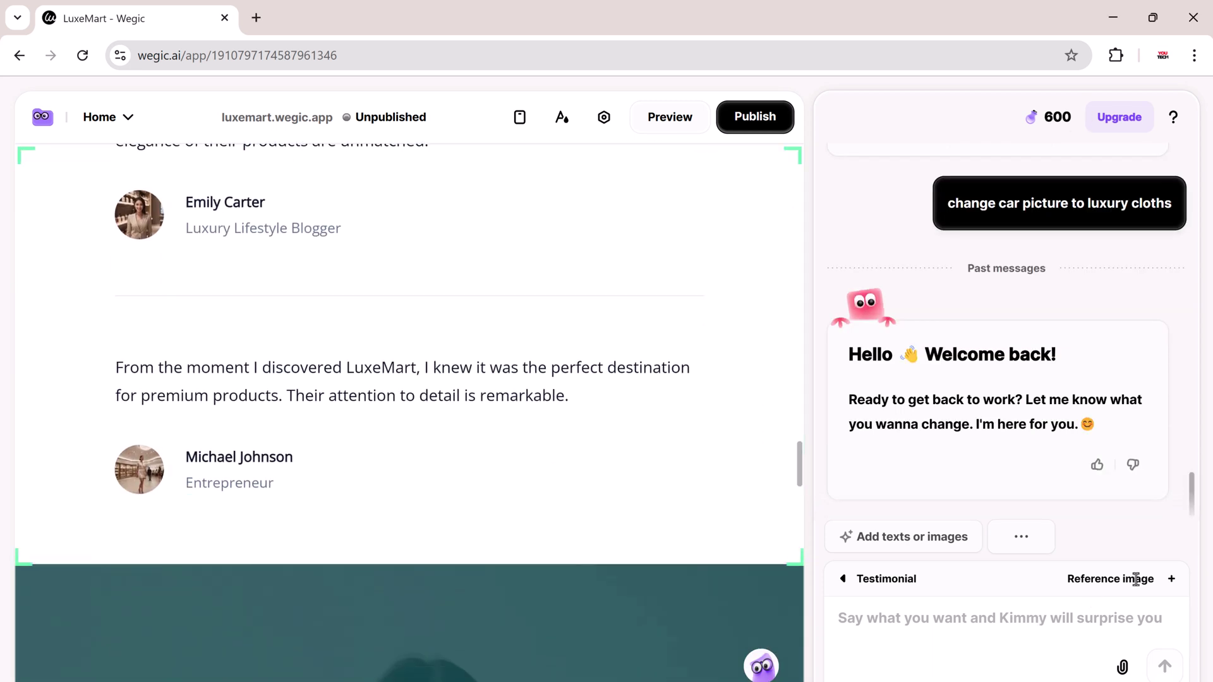
left_click(1136, 579)
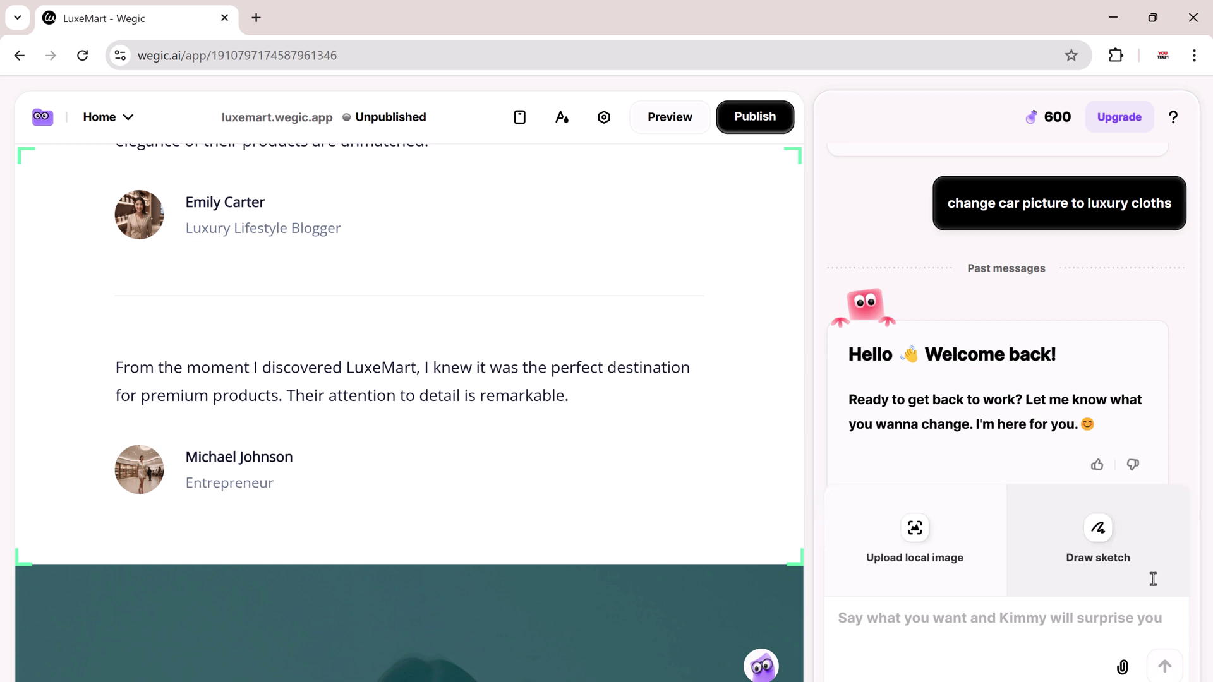
left_click(1107, 558)
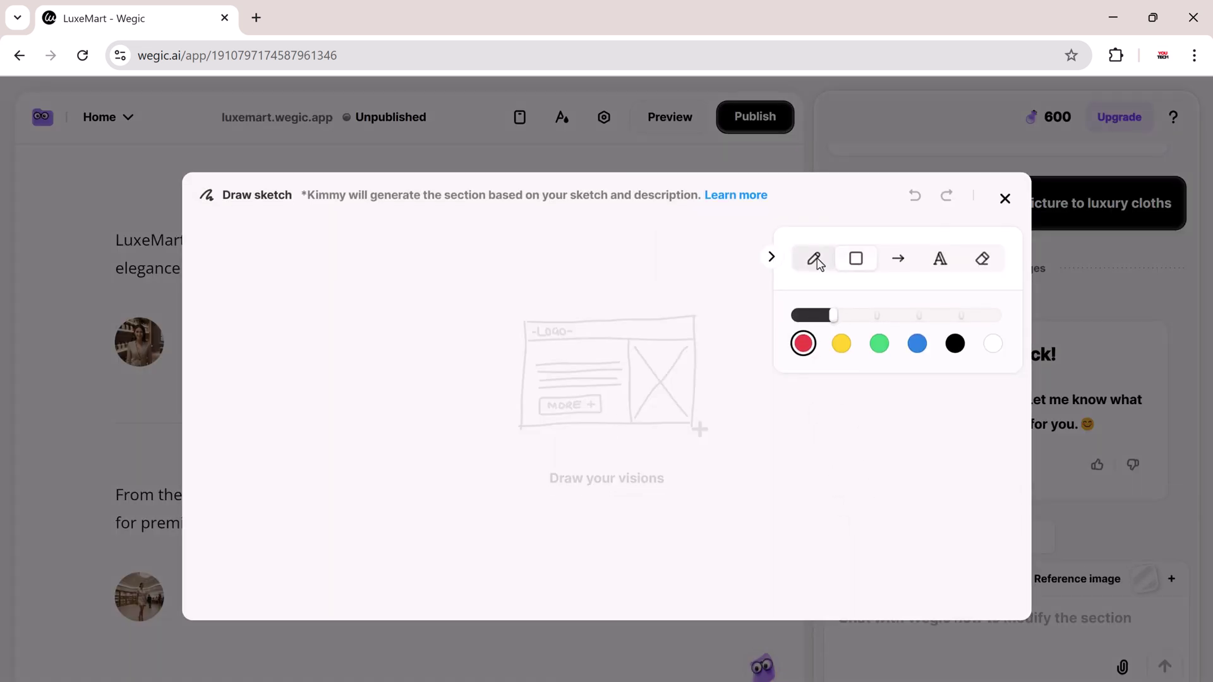
left_click(815, 260)
left_click(857, 259)
left_click_drag(386, 241, 531, 383)
left_click_drag(573, 241, 733, 390)
left_click_drag(379, 415, 530, 568)
left_click_drag(574, 412, 733, 572)
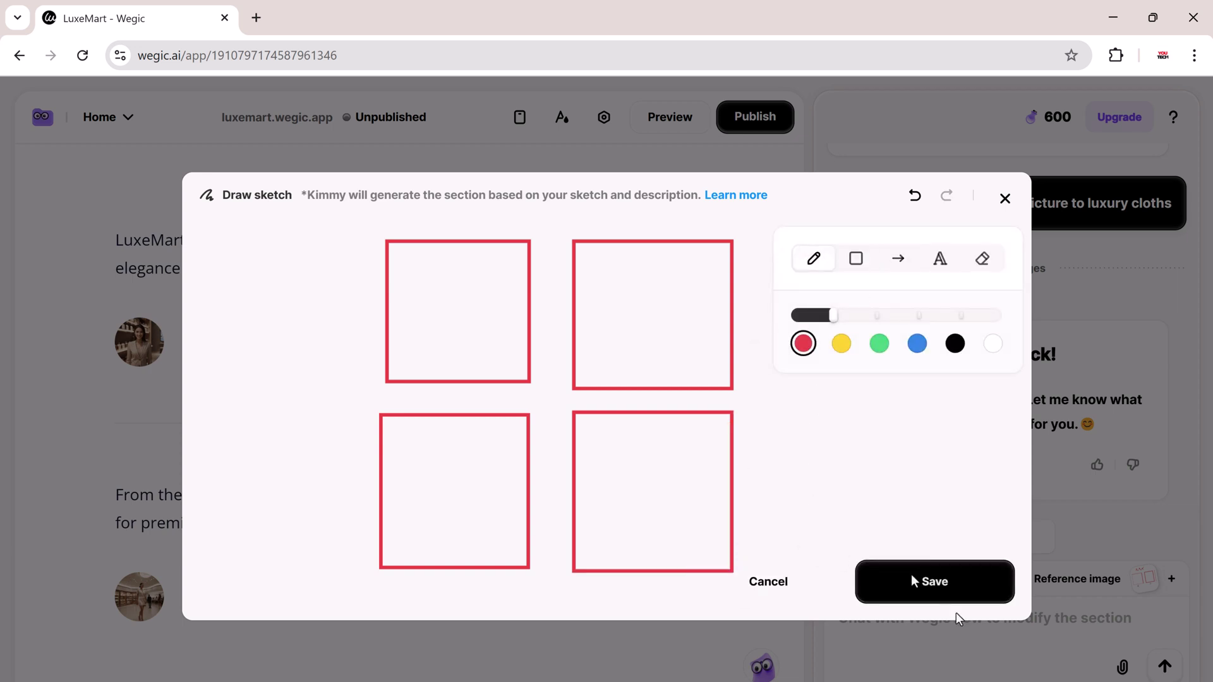
left_click(915, 580)
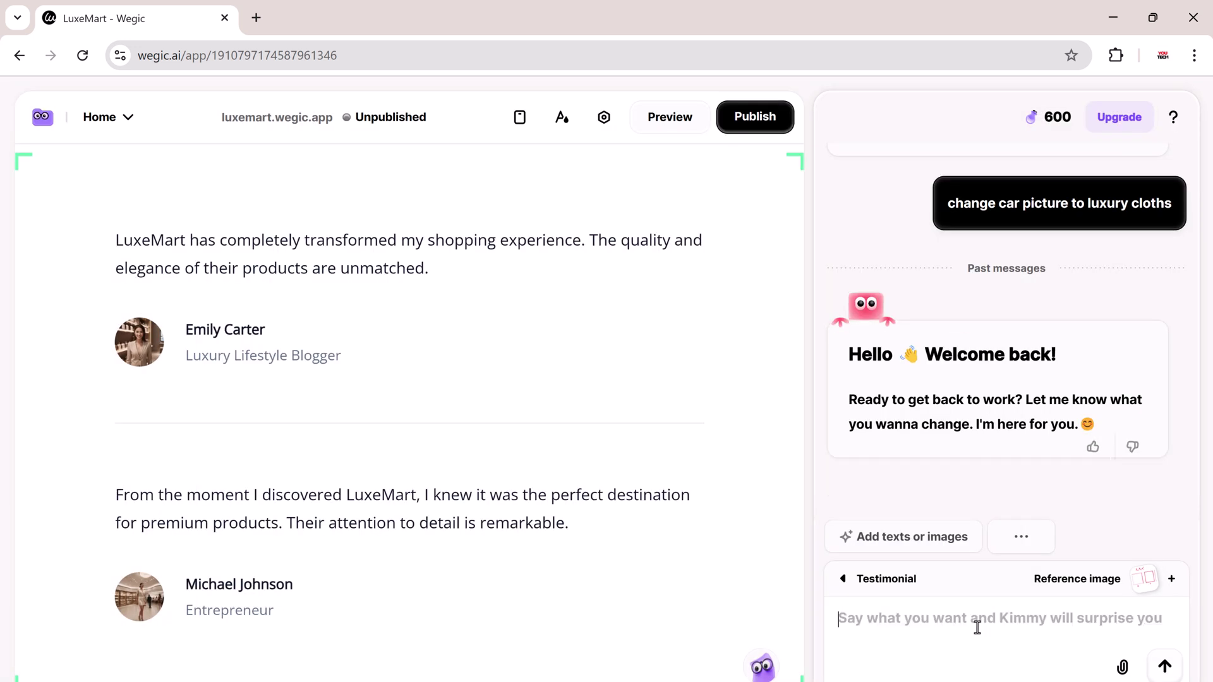
key("Return")
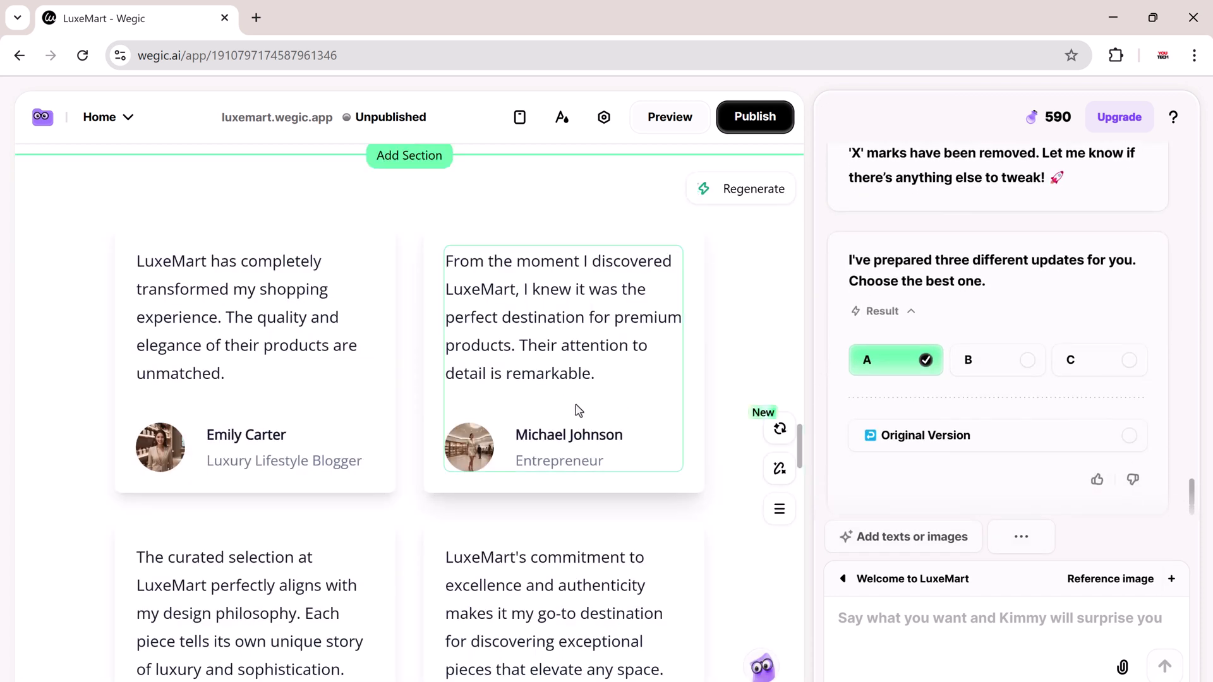
Compare versions A, B and C of the regenerated testimonial section and select version B.
scroll(556, 448, "down", 2)
scroll(387, 388, "up", 3)
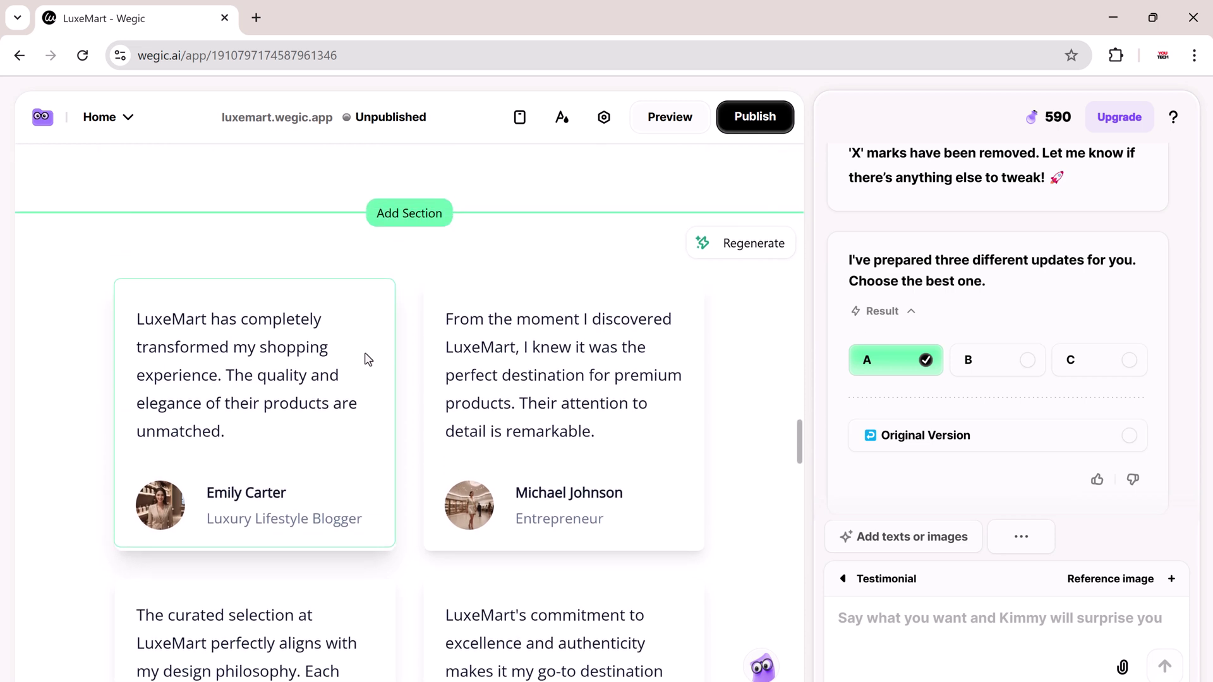
left_click(1026, 345)
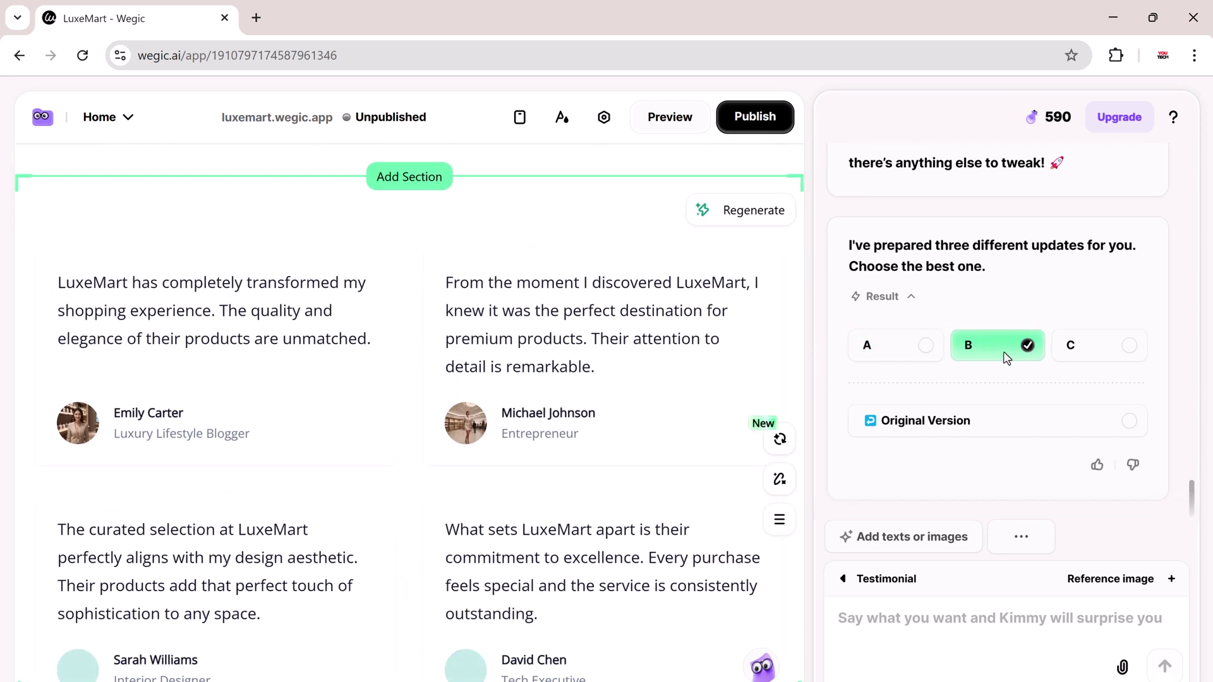
left_click(1136, 352)
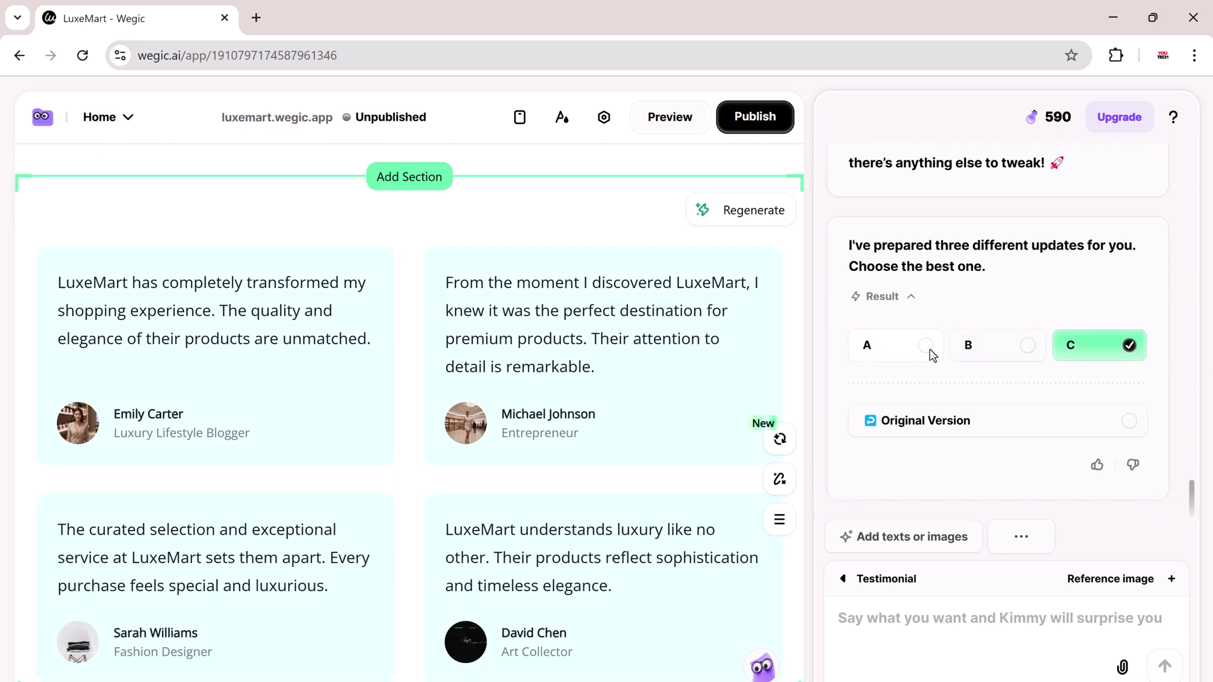
left_click(1028, 347)
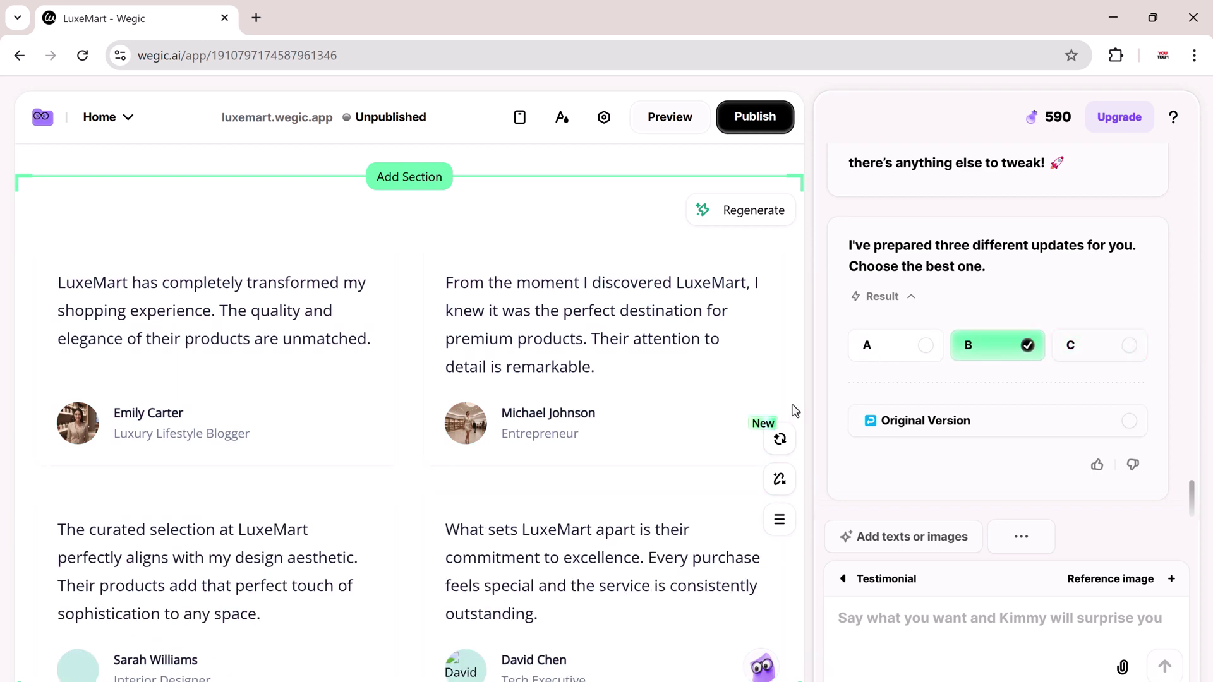
Check the Home page's layout in mobile view from the hero section to the testimonials, and return to desktop view.
scroll(607, 545, "up", 10)
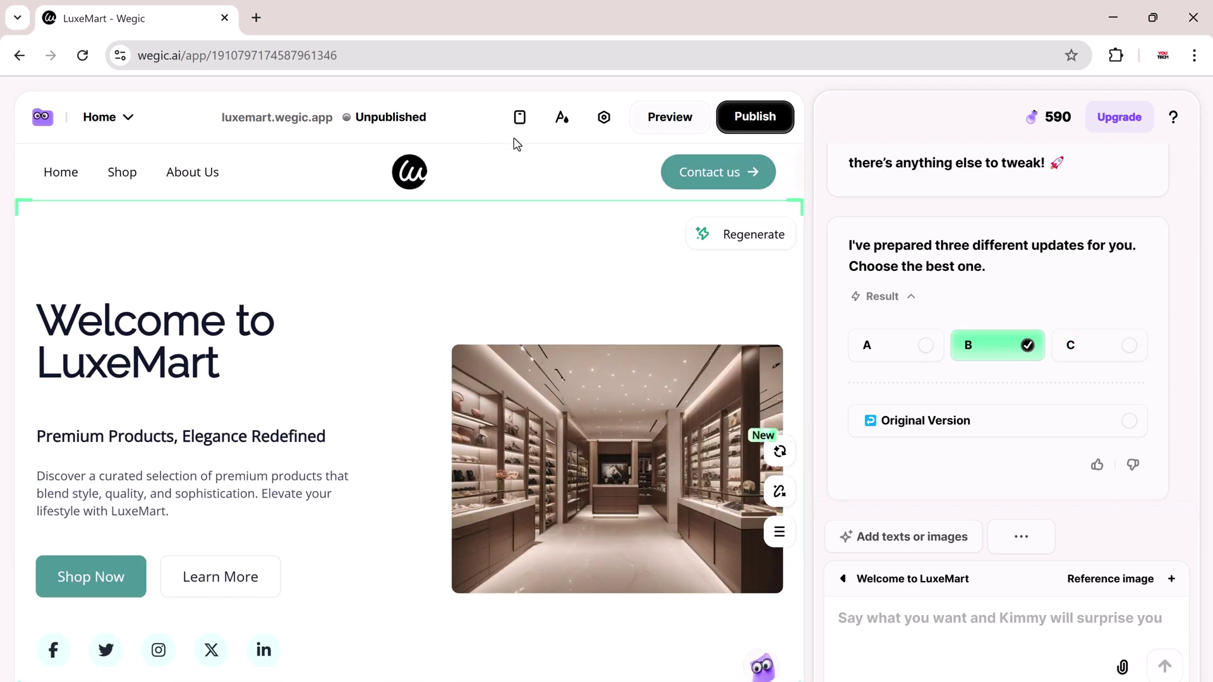
left_click(519, 116)
scroll(591, 298, "down", 10)
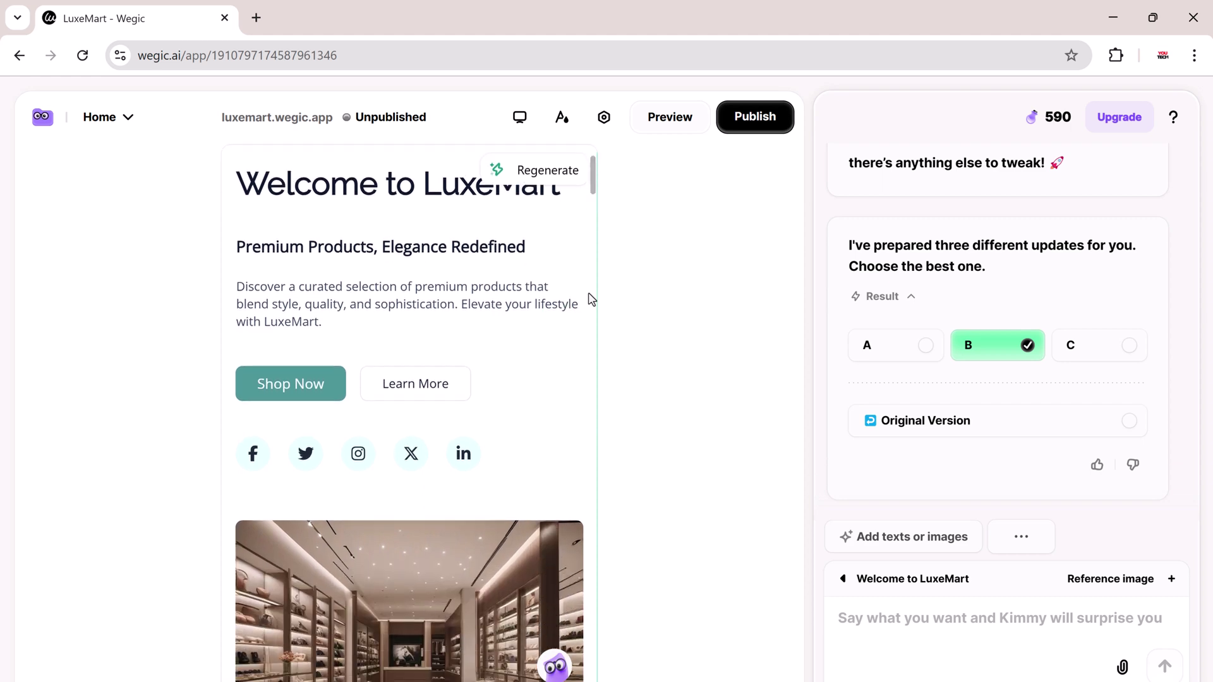
scroll(591, 298, "down", 15)
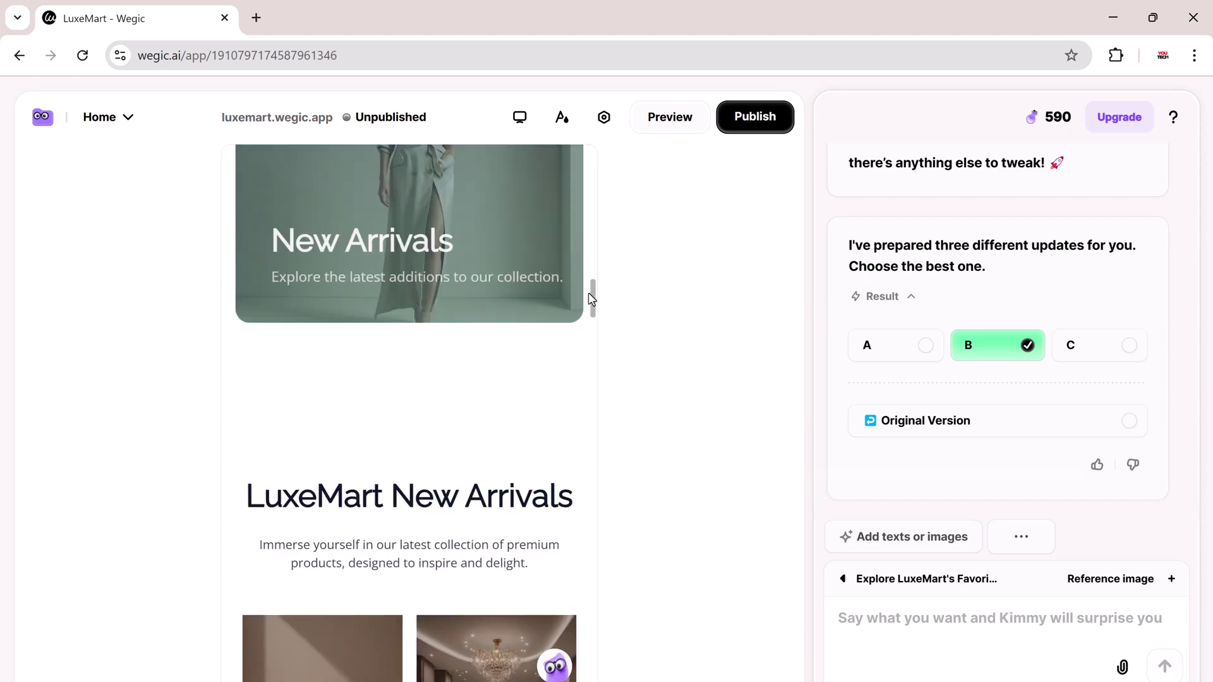
scroll(591, 298, "down", 10)
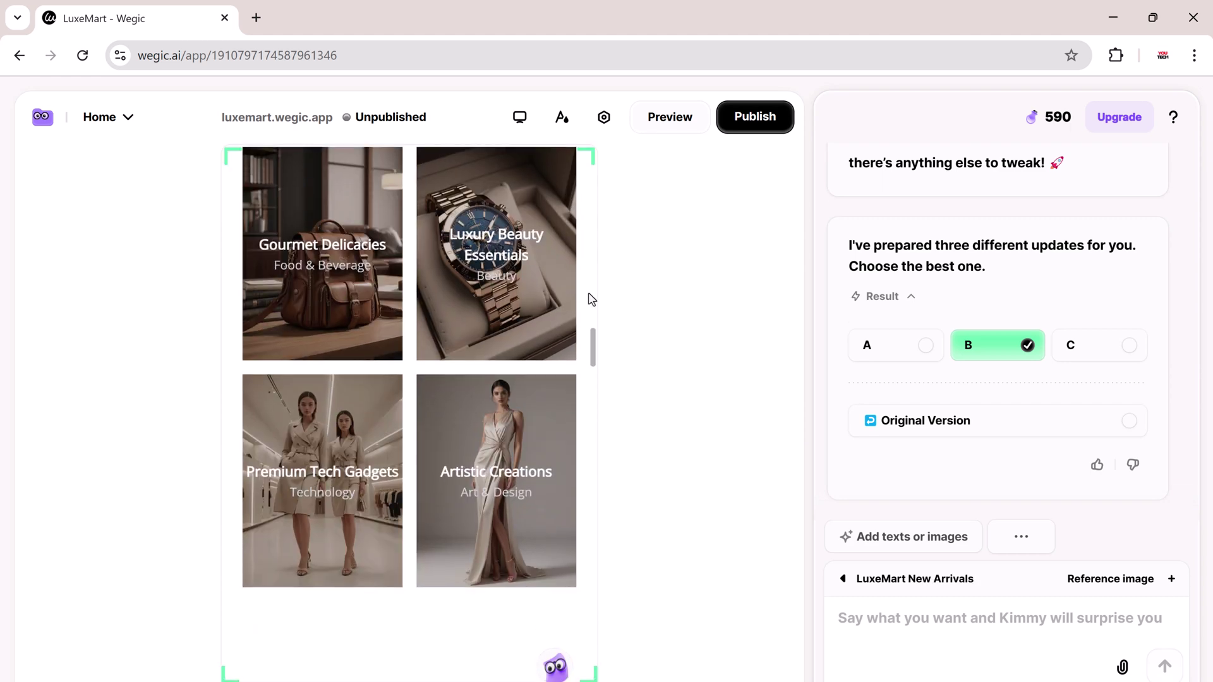
scroll(591, 298, "down", 15)
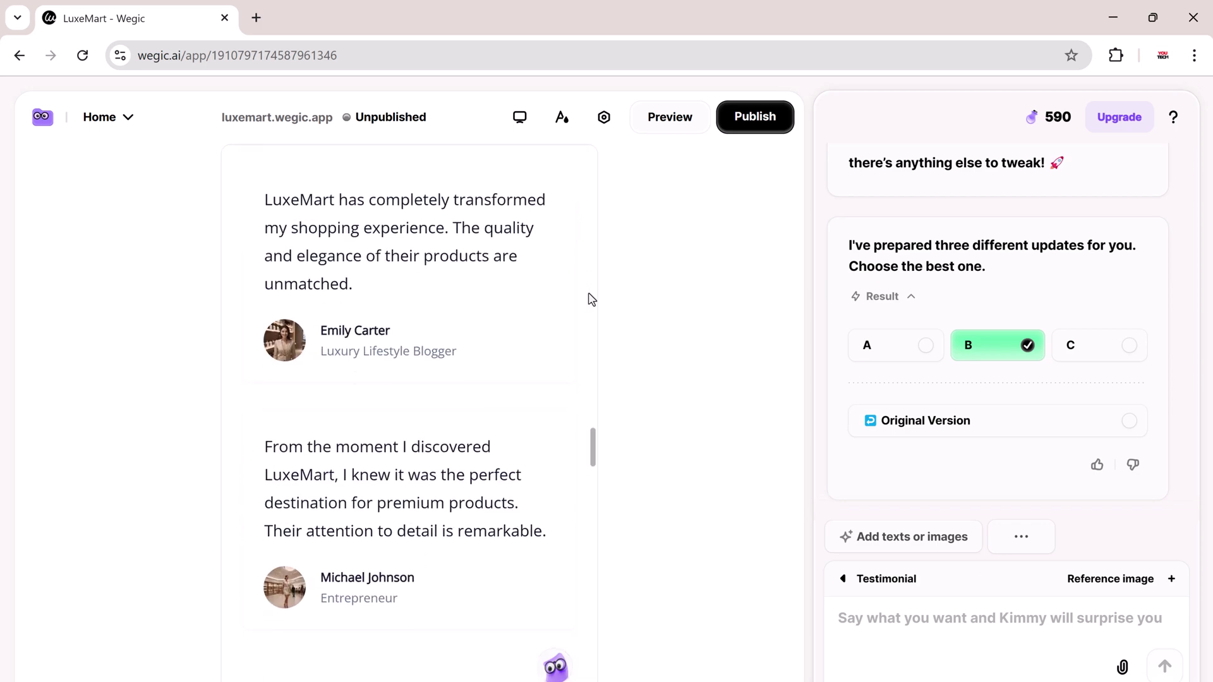
scroll(591, 299, "up", 20)
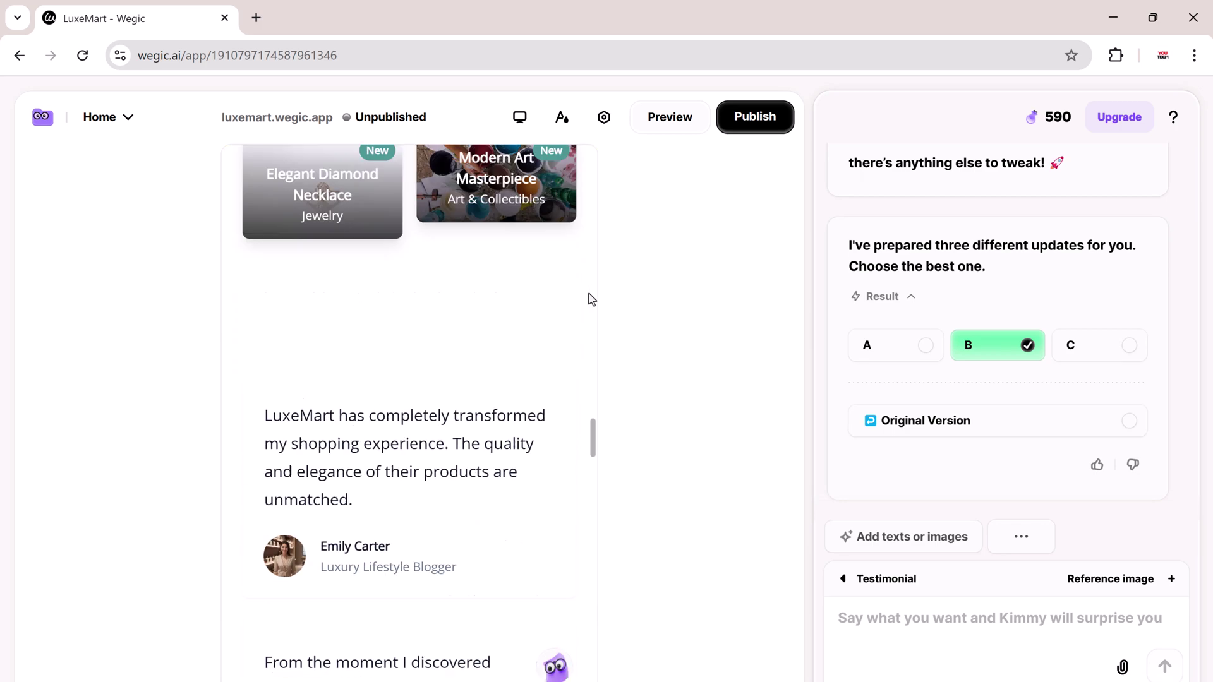
scroll(591, 298, "up", 5)
scroll(591, 298, "down", 2)
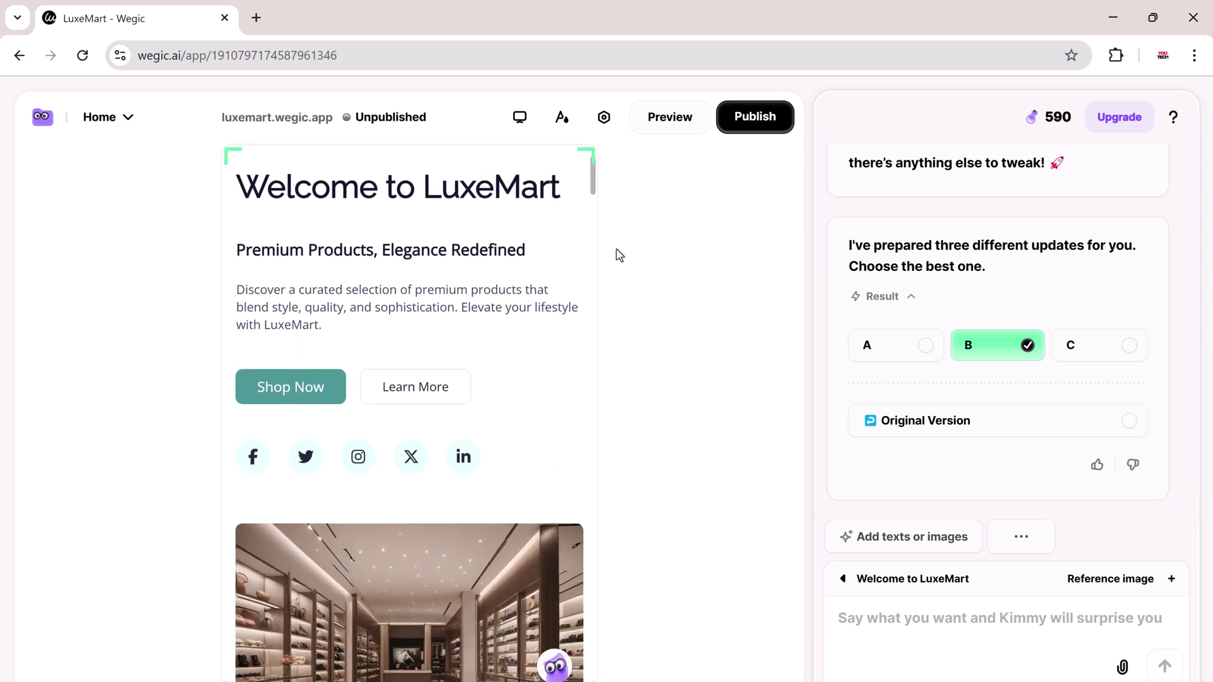
left_click(520, 117)
Browse the media, form and widget types that can be attached to the Welcome to LuxeMart section.
left_click(1124, 667)
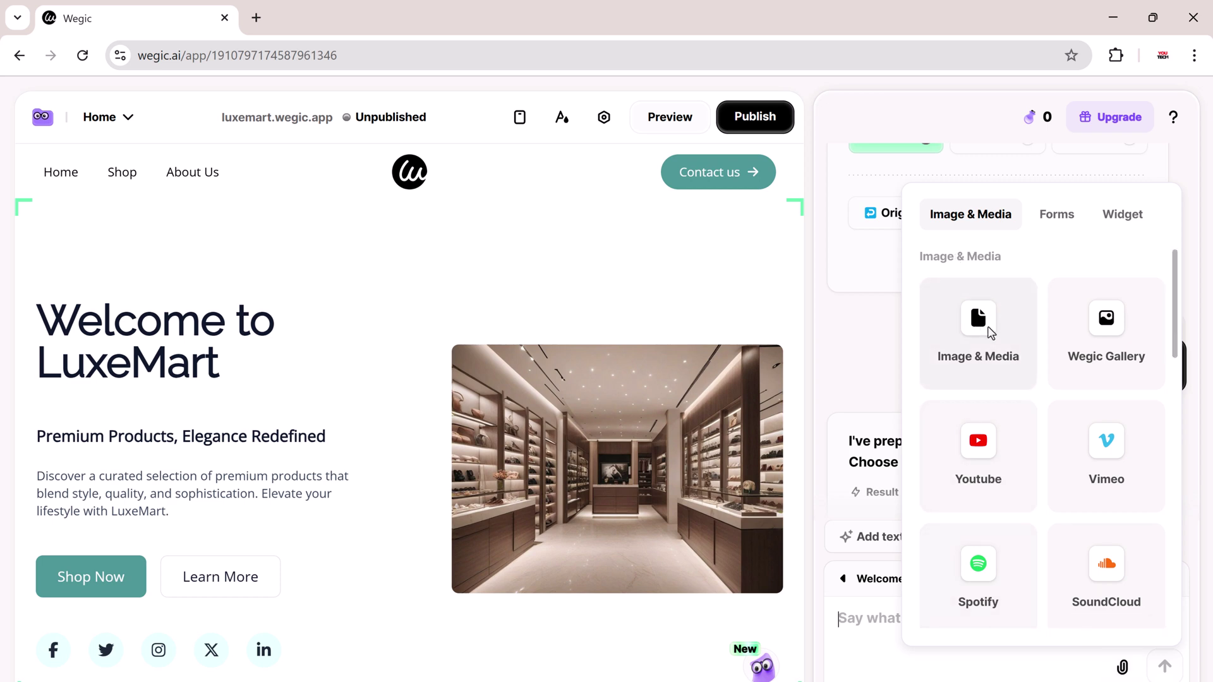
scroll(1119, 489, "down", 5)
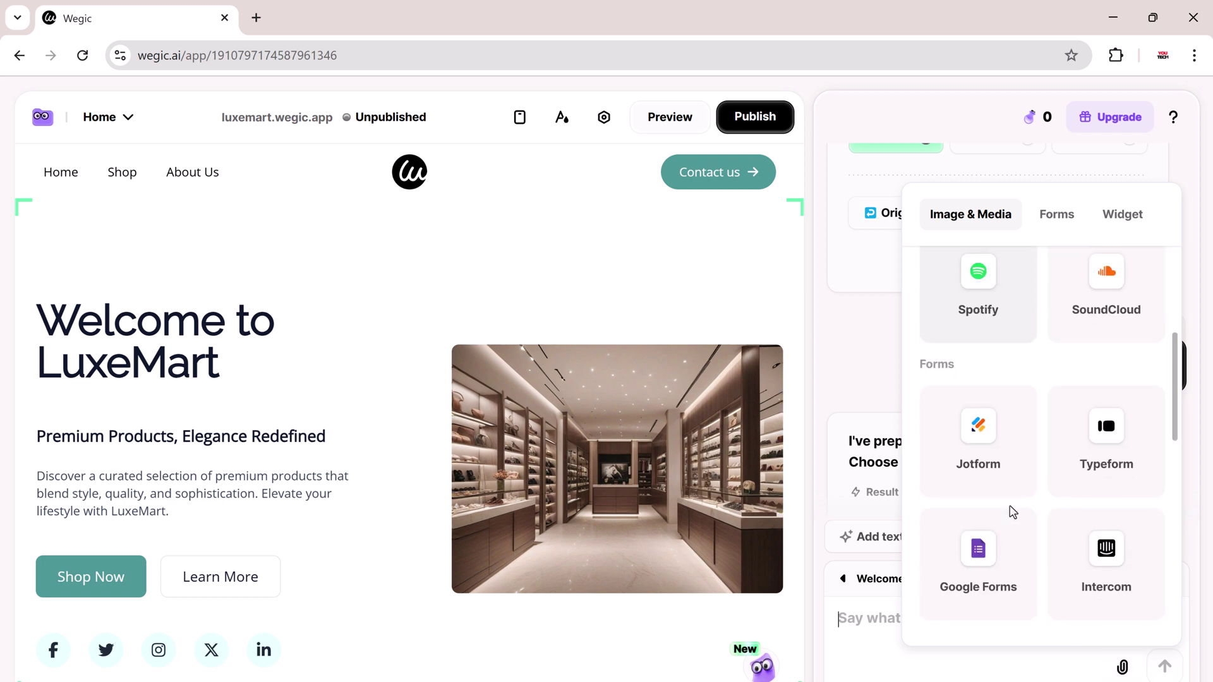
scroll(1011, 440, "down", 9)
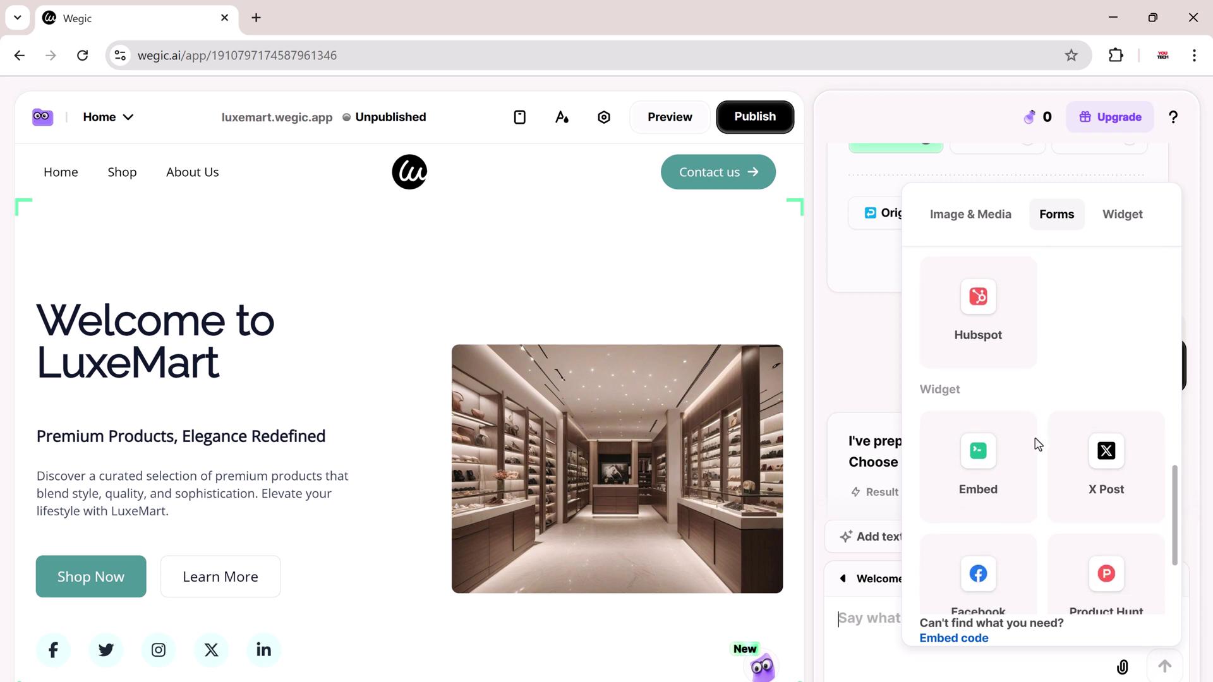
scroll(1055, 455, "down", 2)
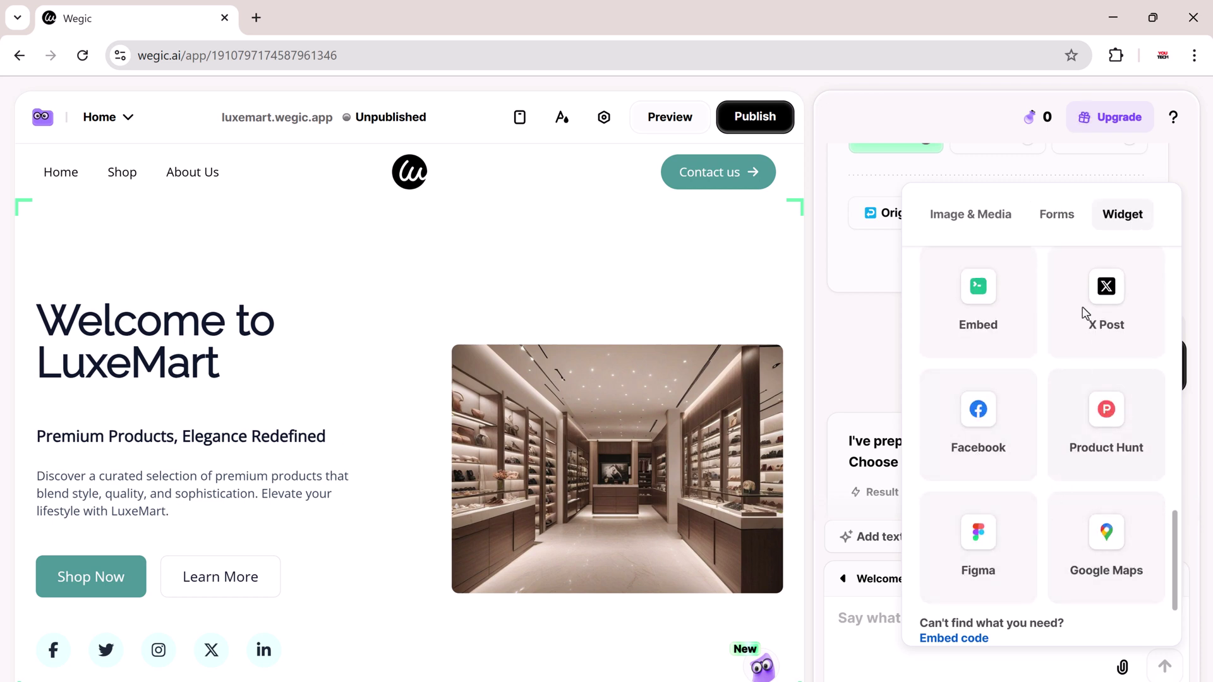
left_click(938, 217)
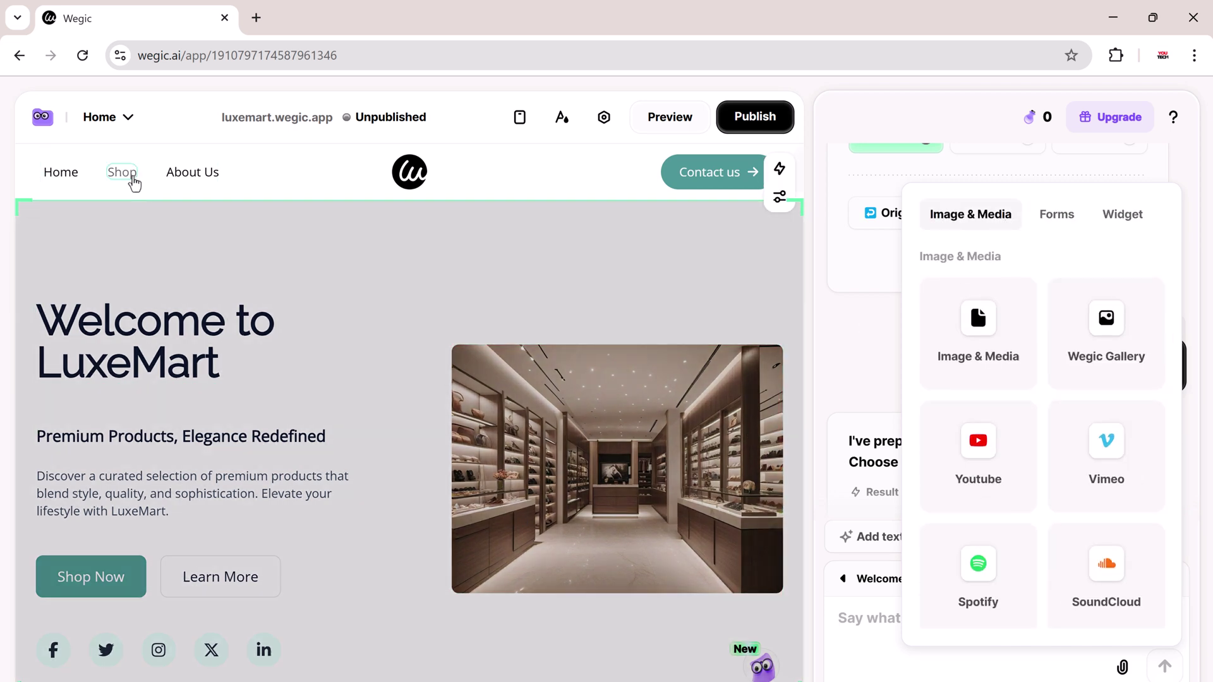
Inspect the header's Shop and About Us links, and check the website publishing options with the Wegic subdomain field.
left_click(134, 183)
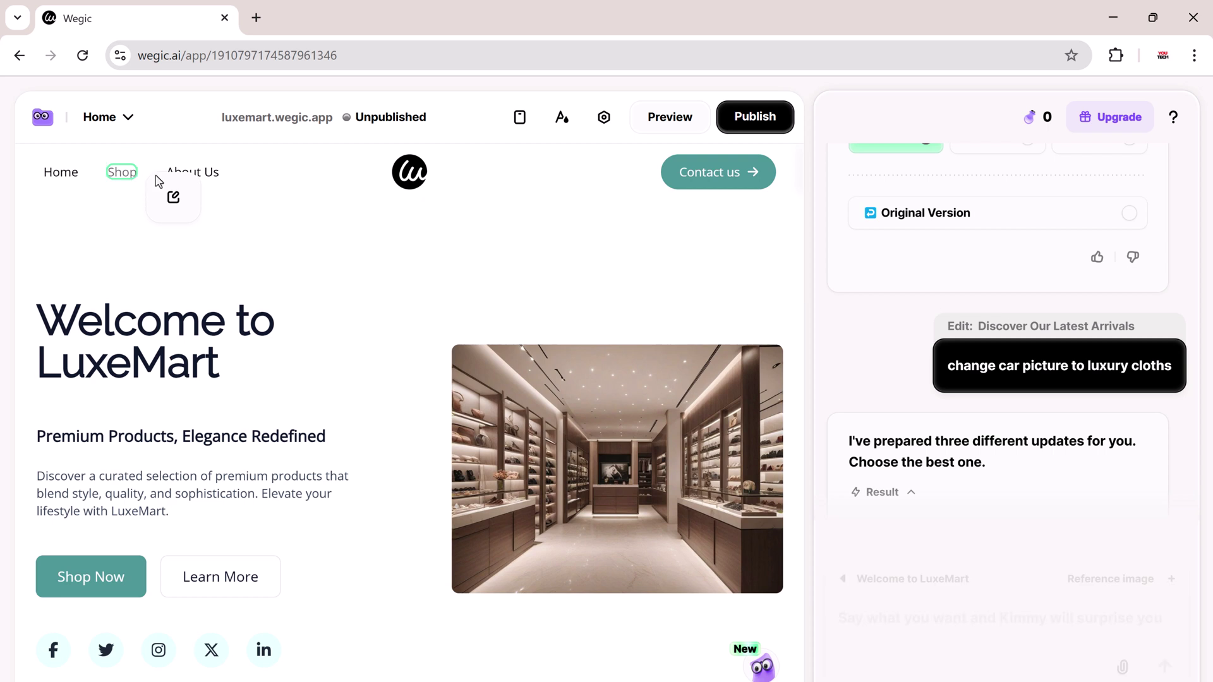
left_click(207, 180)
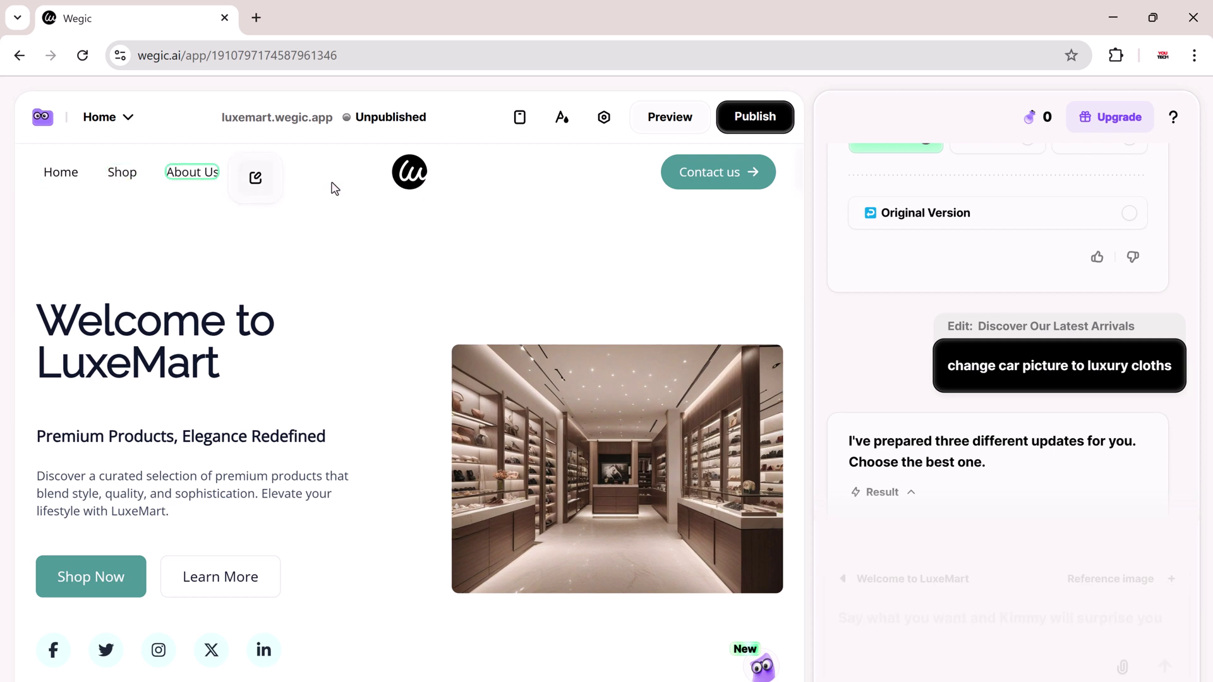
left_click(747, 119)
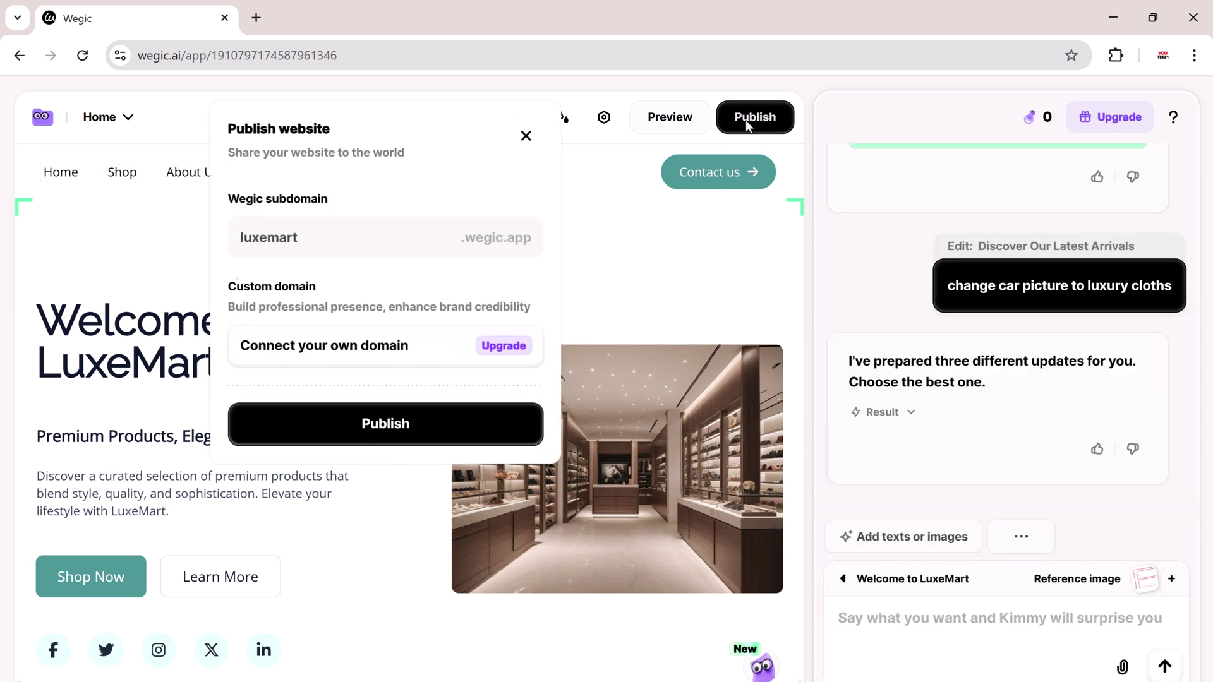
left_click(269, 227)
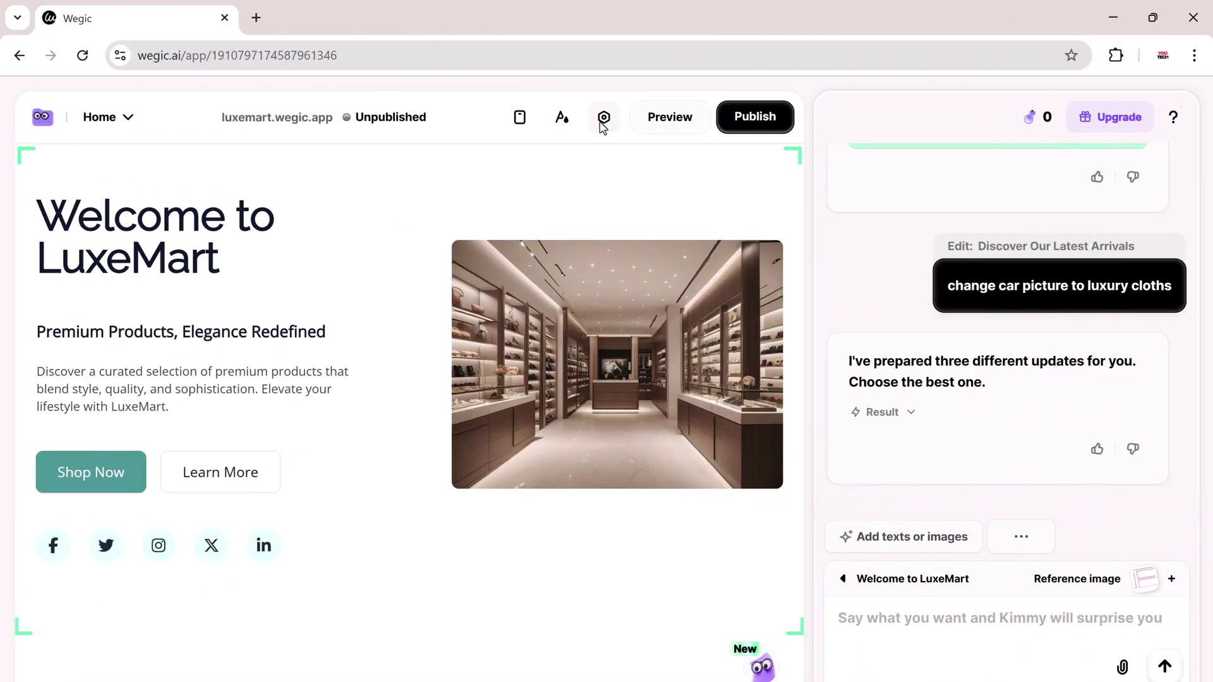
Review the site's General settings, covering the logo, site title, favicon, preview and Wegic badge removal option.
left_click(603, 118)
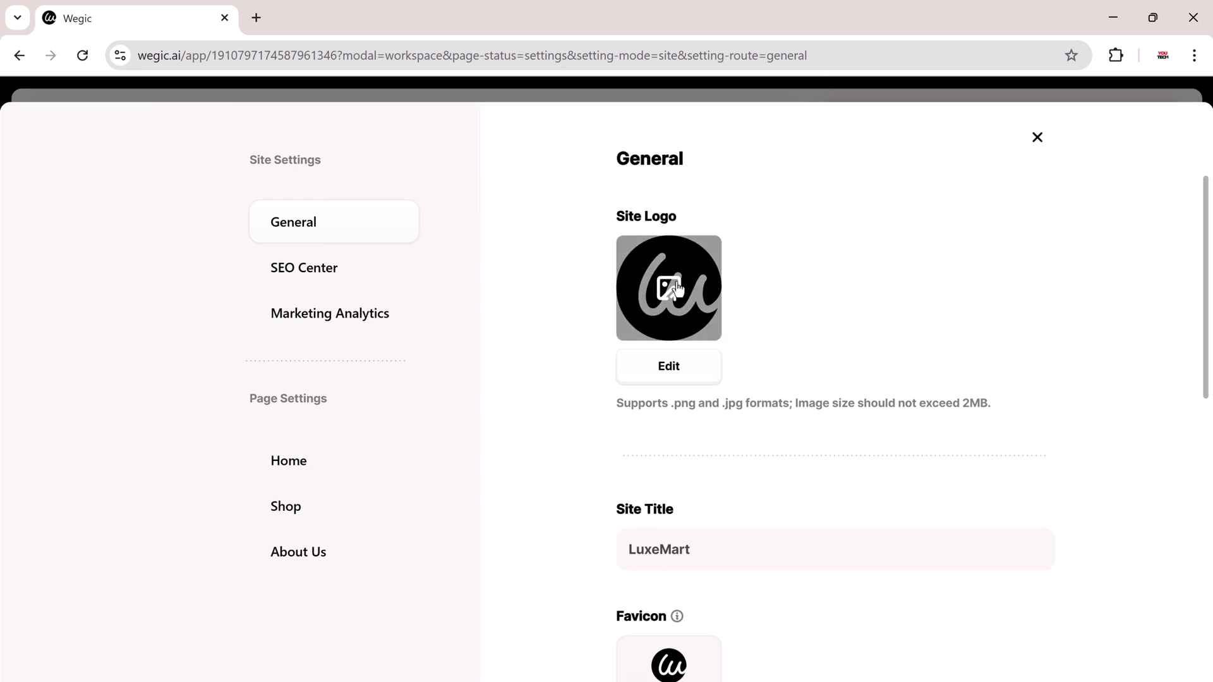
scroll(696, 347, "down", 3)
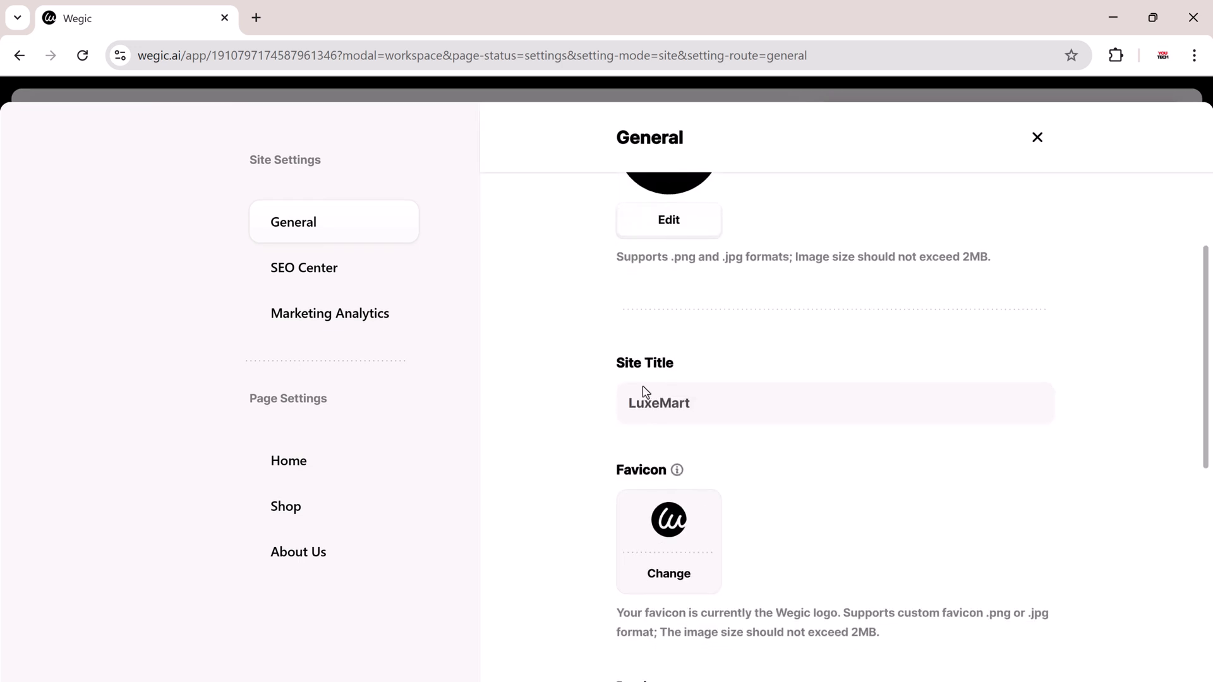
left_click(685, 399)
scroll(709, 455, "down", 3)
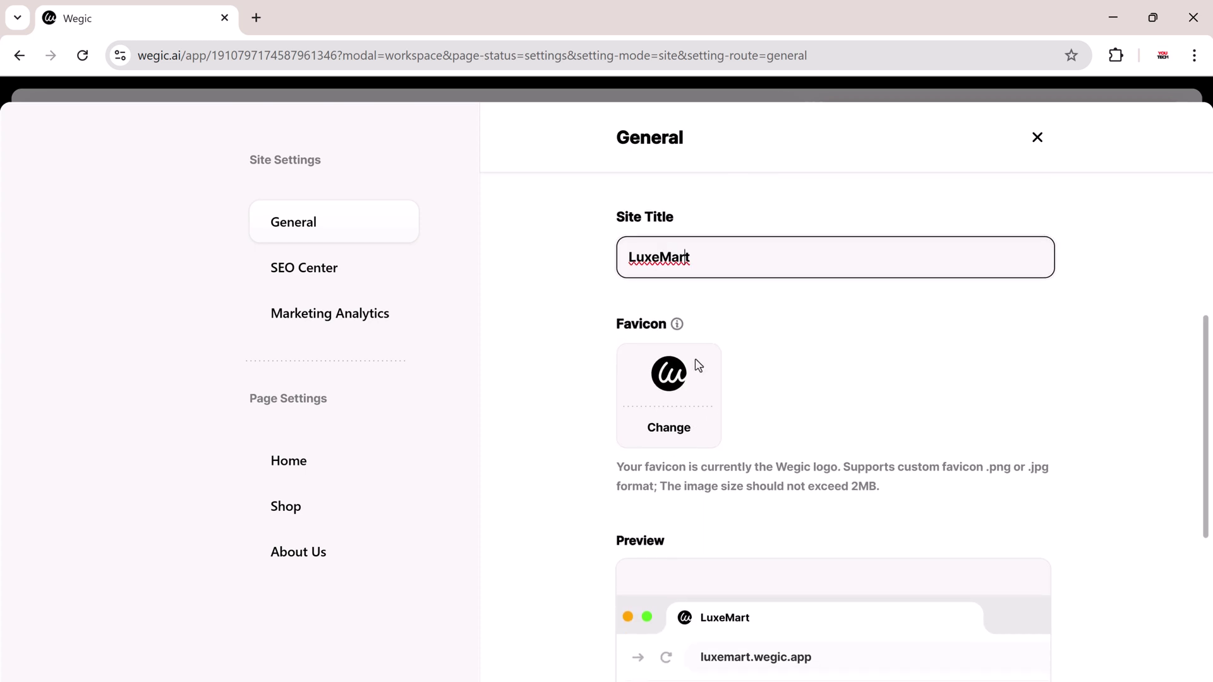
scroll(707, 480, "down", 4)
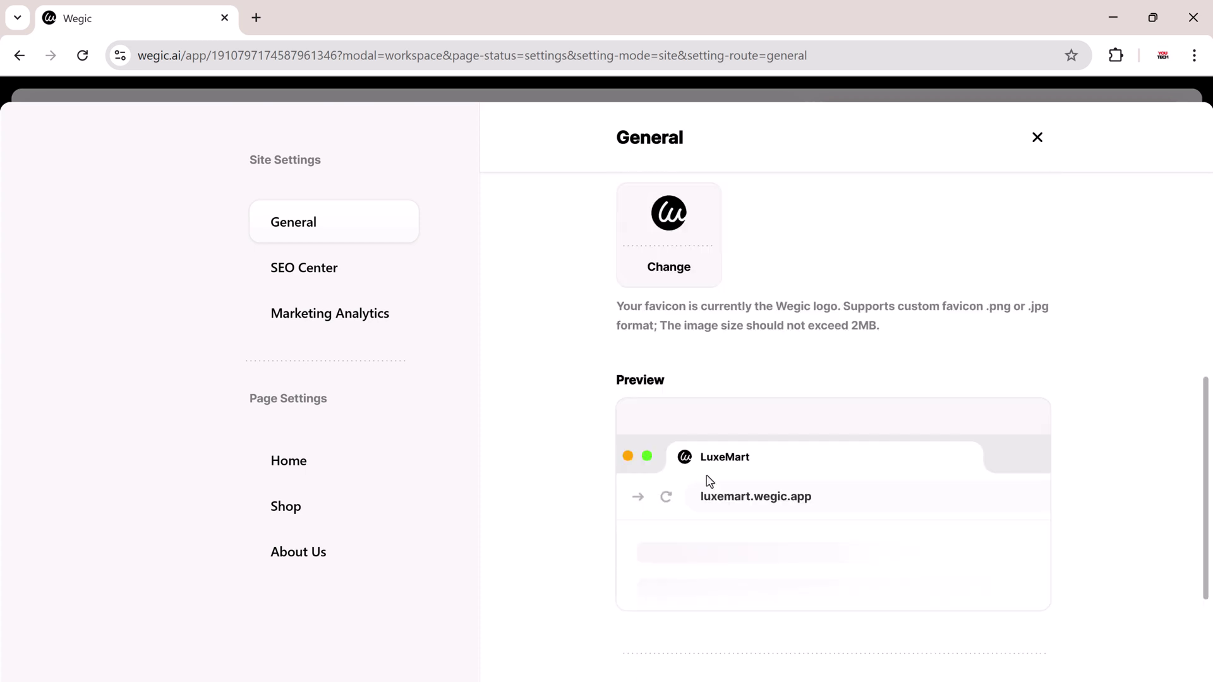
scroll(770, 454, "down", 3)
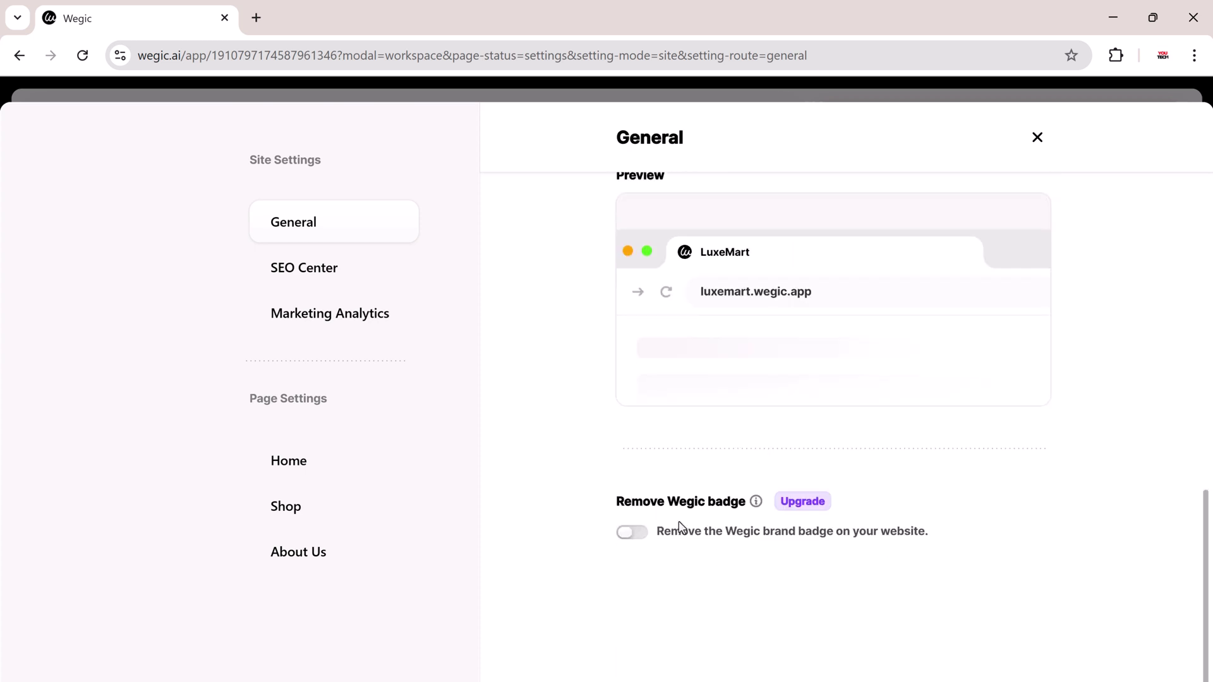
Review the SEO Center and Marketing Analytics settings, and the page settings of Home, Shop and About Us.
left_click(342, 272)
scroll(704, 285, "up", 8)
scroll(721, 343, "down", 3)
scroll(710, 434, "down", 5)
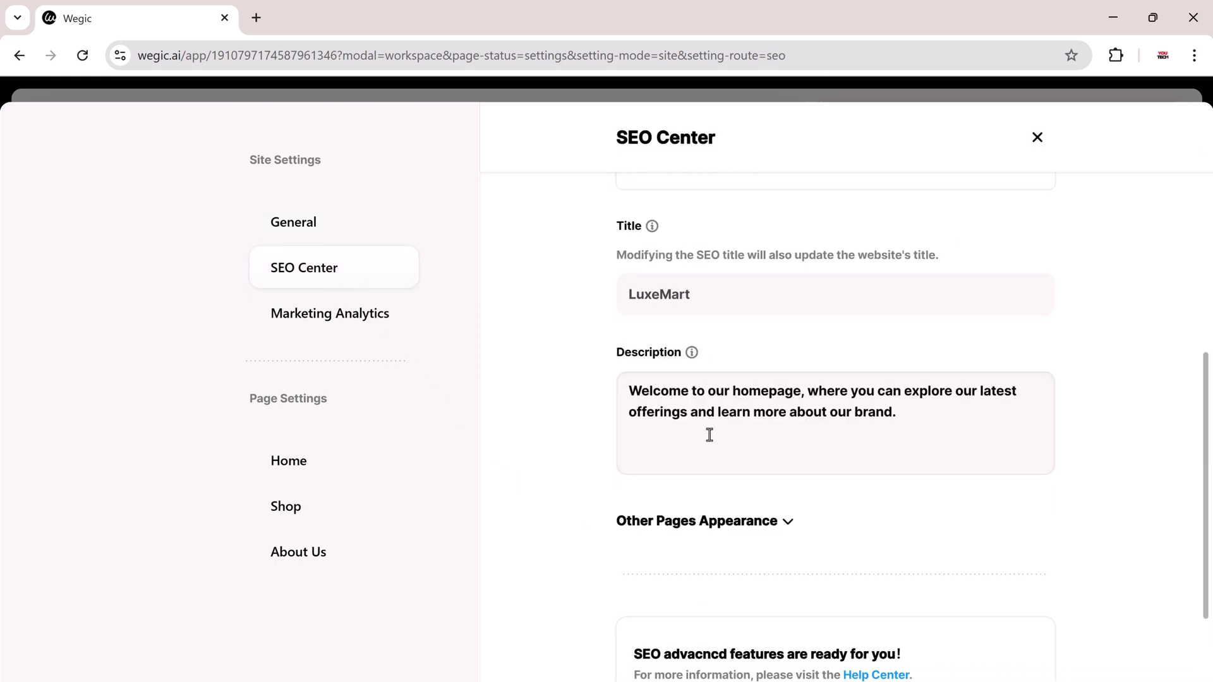
left_click(357, 314)
left_click(304, 475)
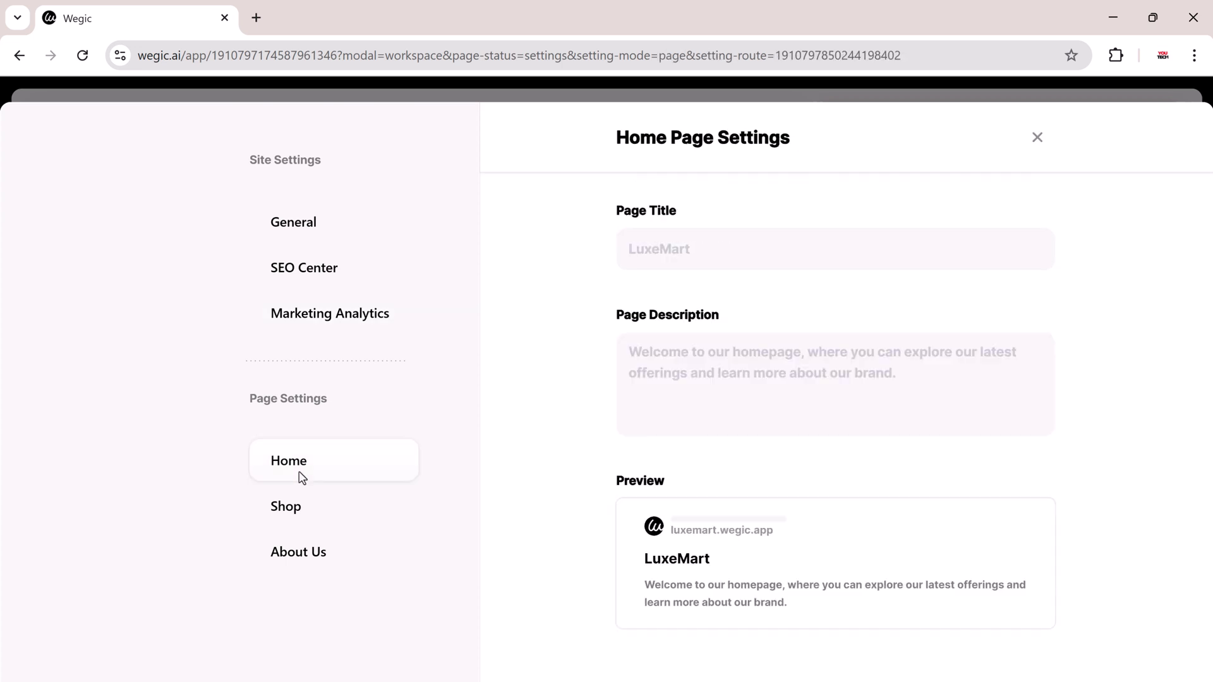
left_click(314, 506)
left_click(310, 563)
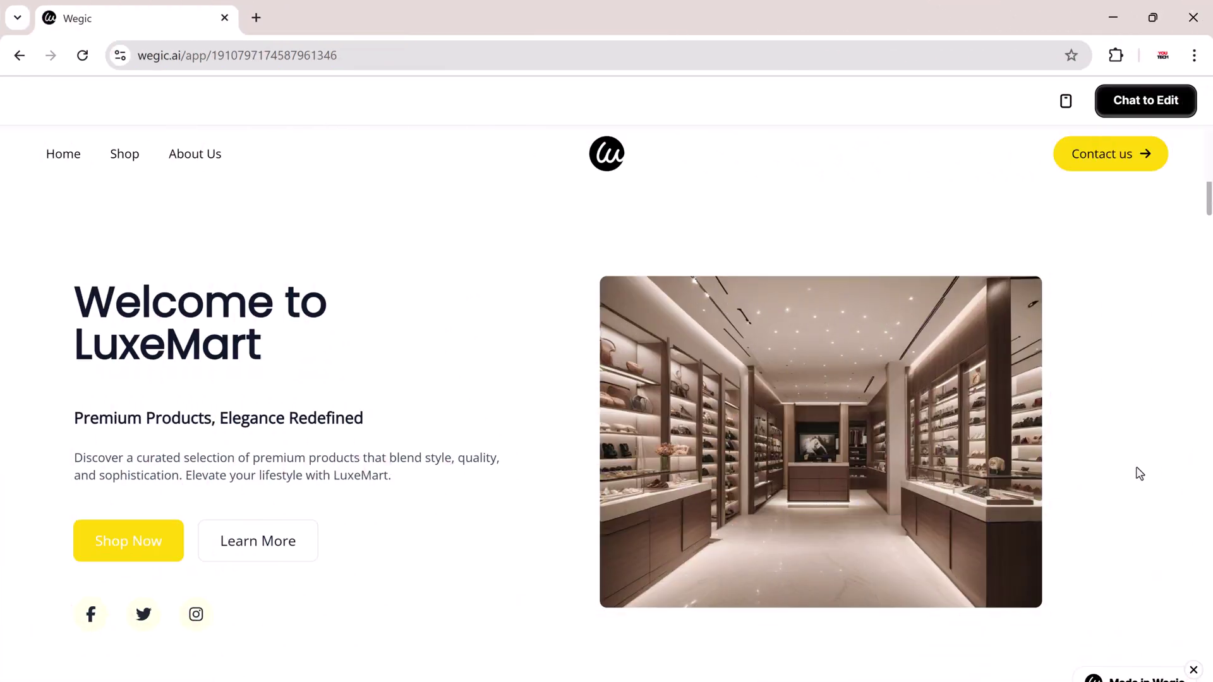
Examine the full Home page in desktop preview, from the hero through New Arrivals and testimonials to Luxury Made Simple, and return to its start.
scroll(376, 571, "down", 10)
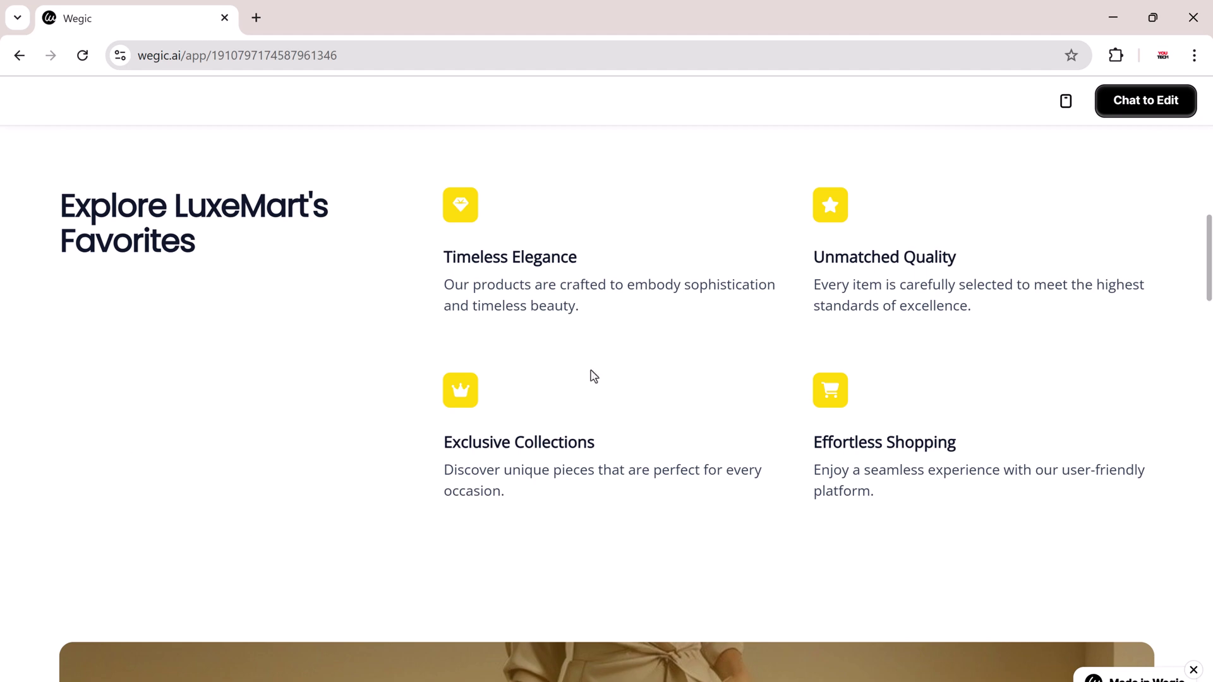
scroll(912, 525, "down", 7)
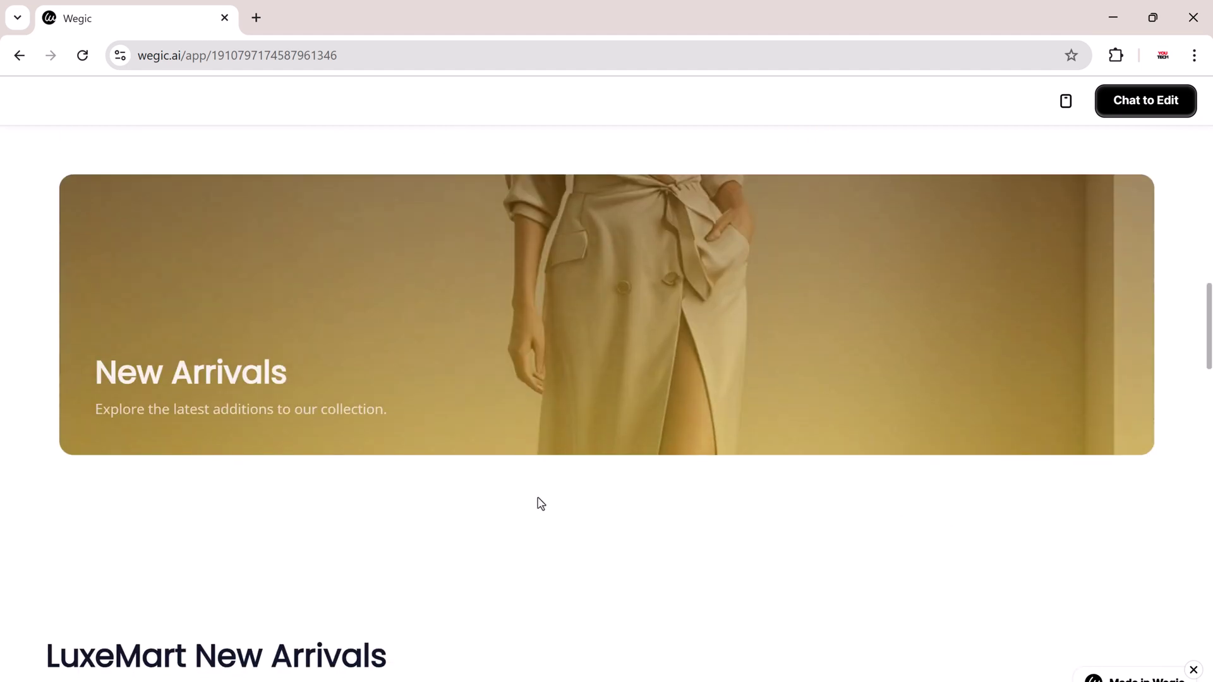
scroll(1019, 502, "down", 7)
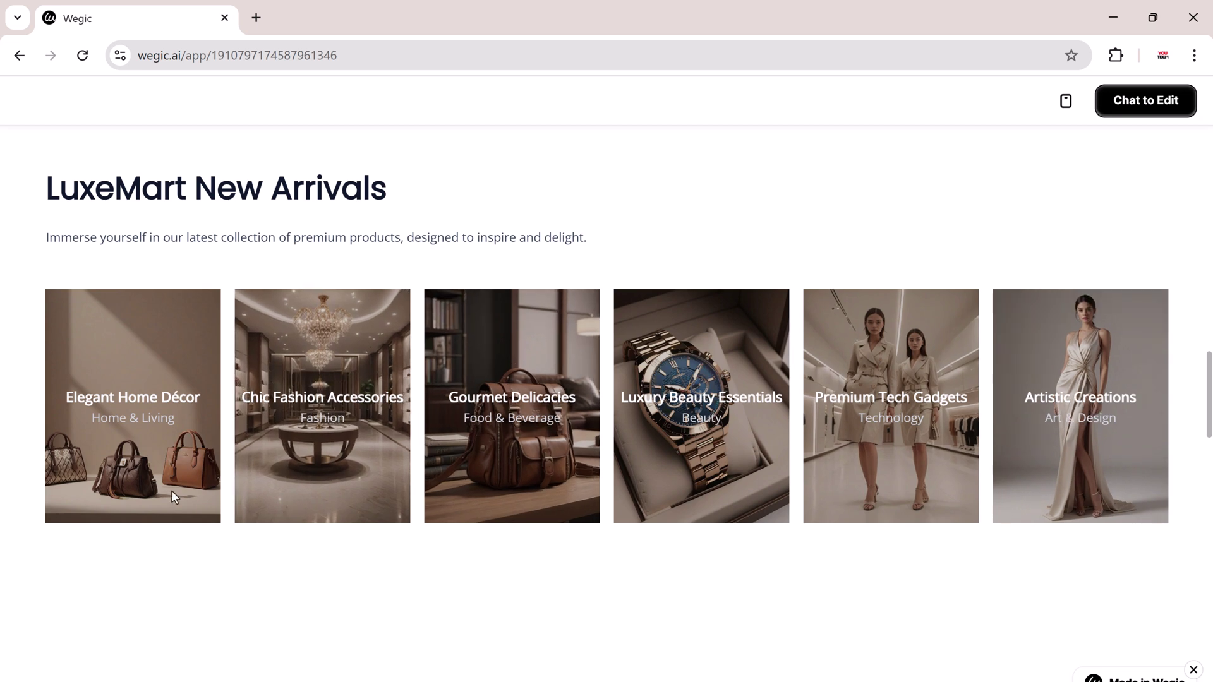
scroll(1091, 561, "down", 9)
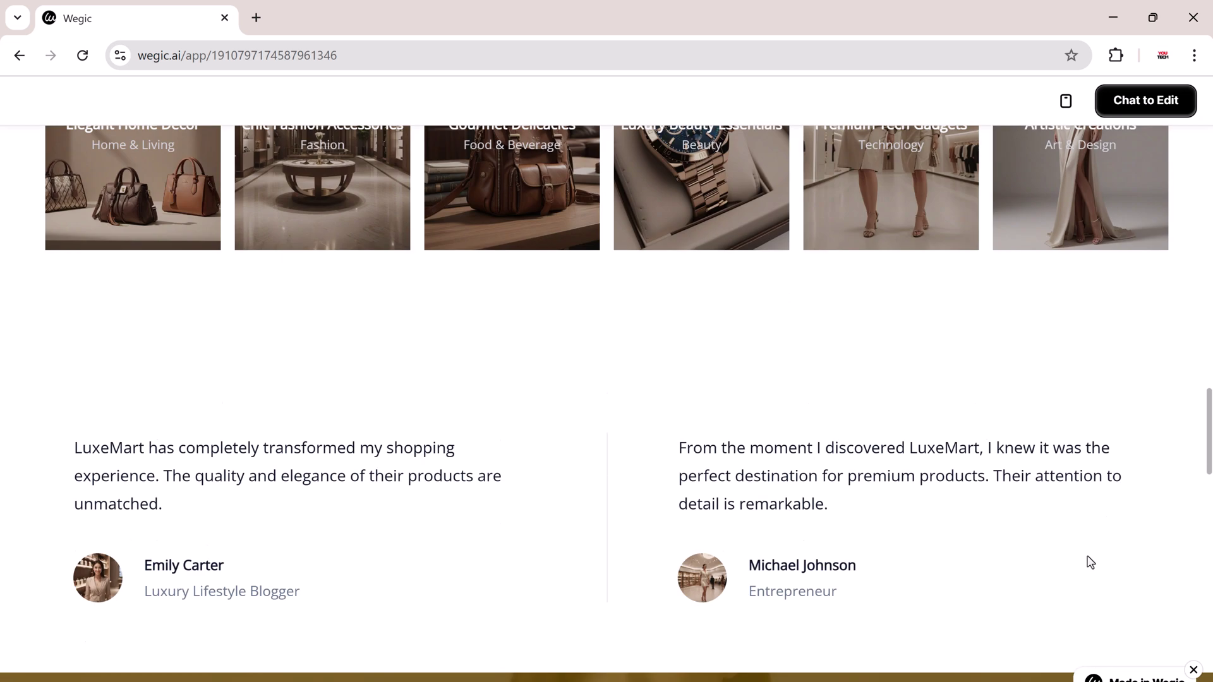
scroll(813, 498, "down", 5)
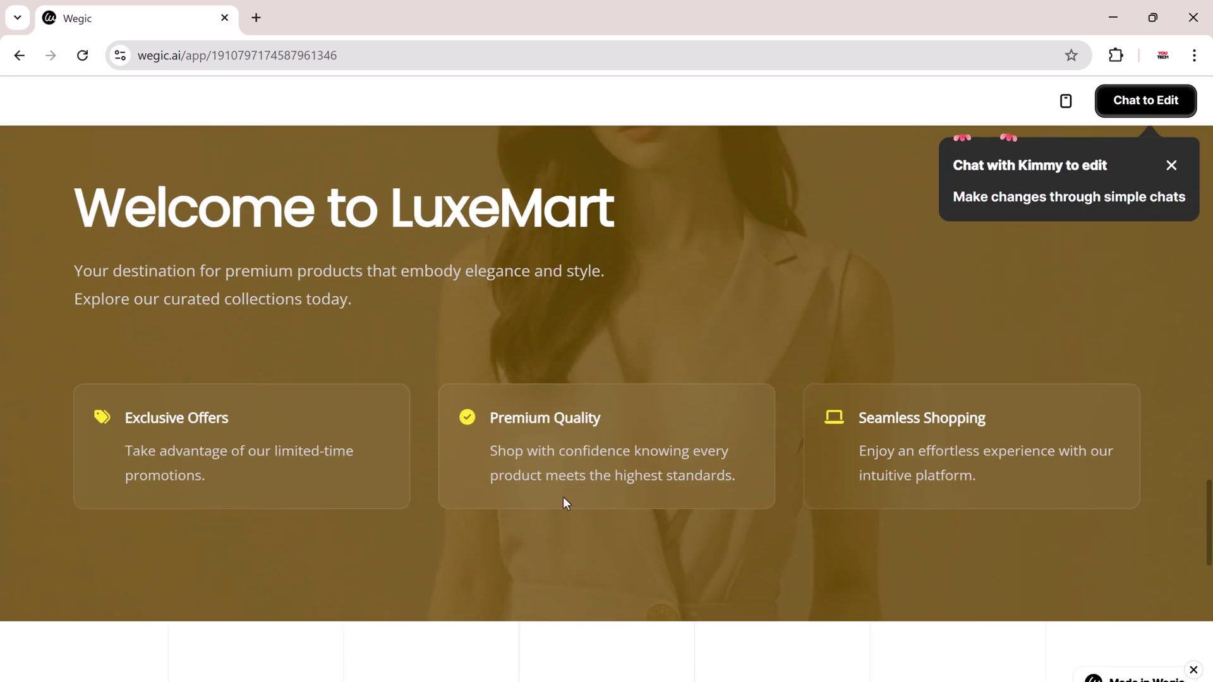
scroll(1124, 405, "down", 8)
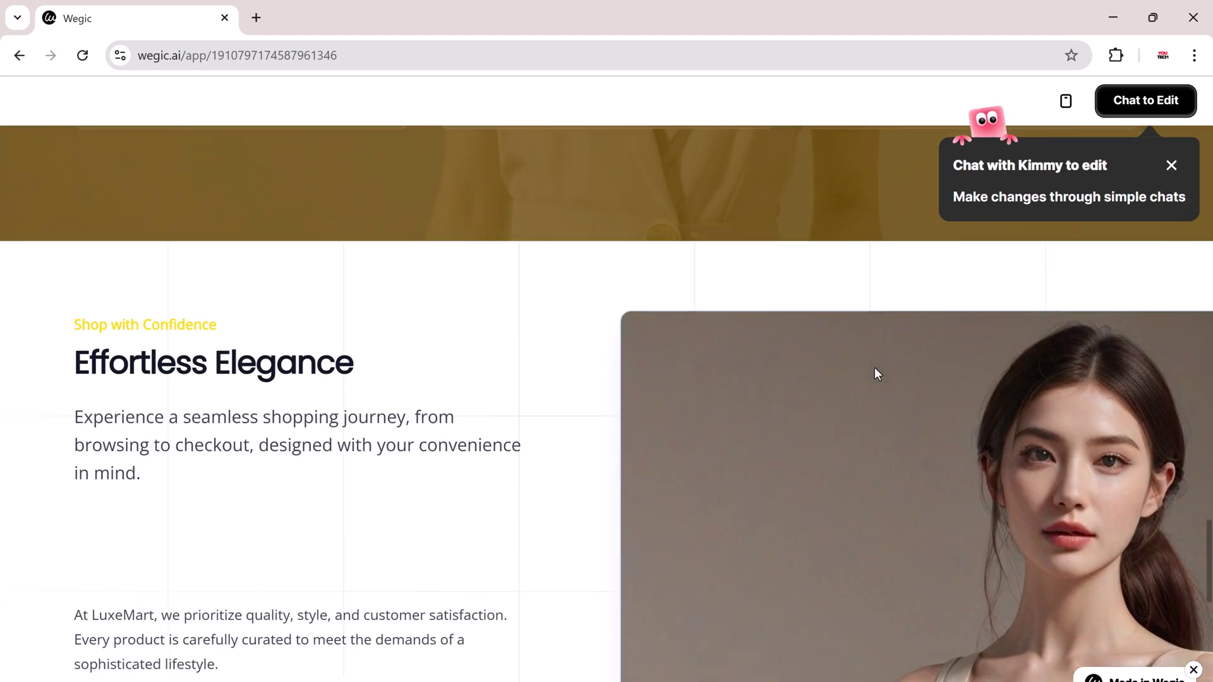
scroll(572, 423, "down", 15)
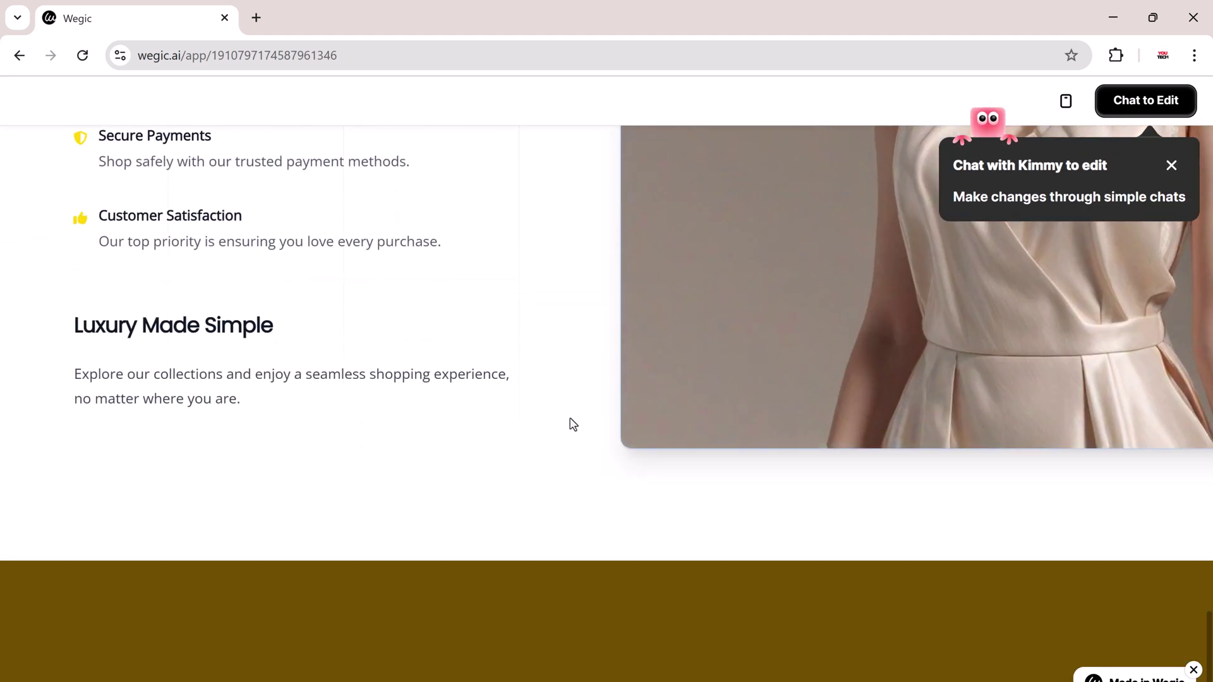
scroll(573, 423, "up", 20)
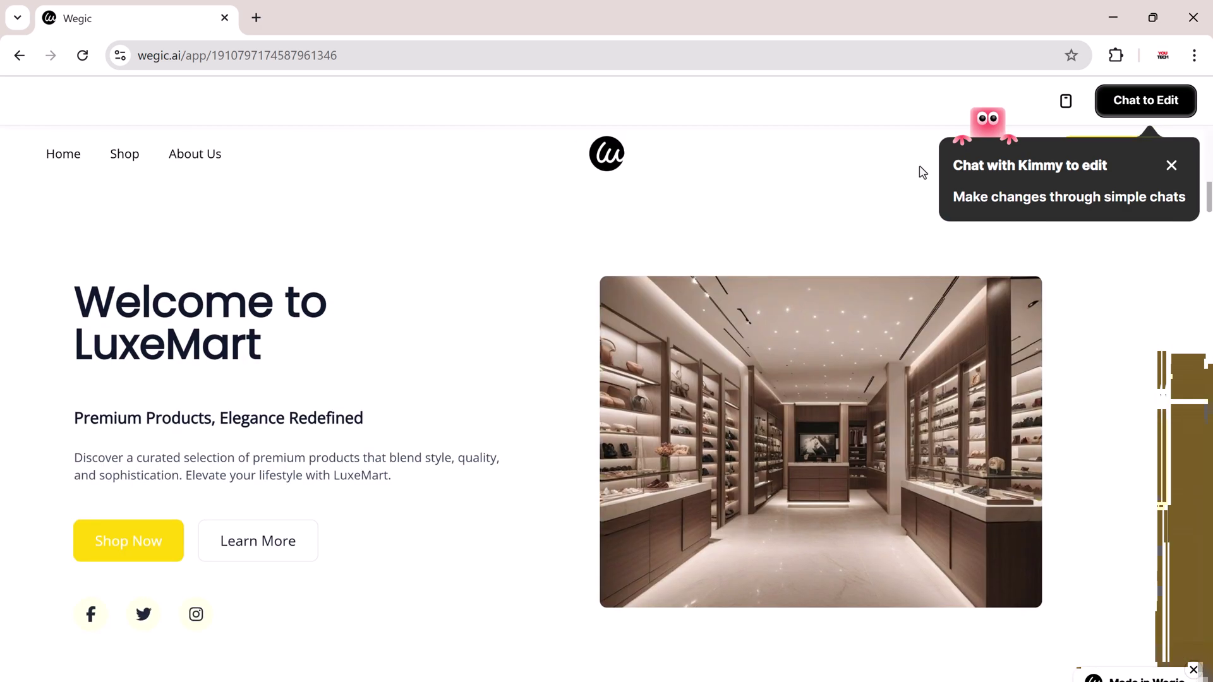
Examine the Home page in mobile preview from the hero to the testimonials, and open and close its navigation menu.
left_click(1067, 101)
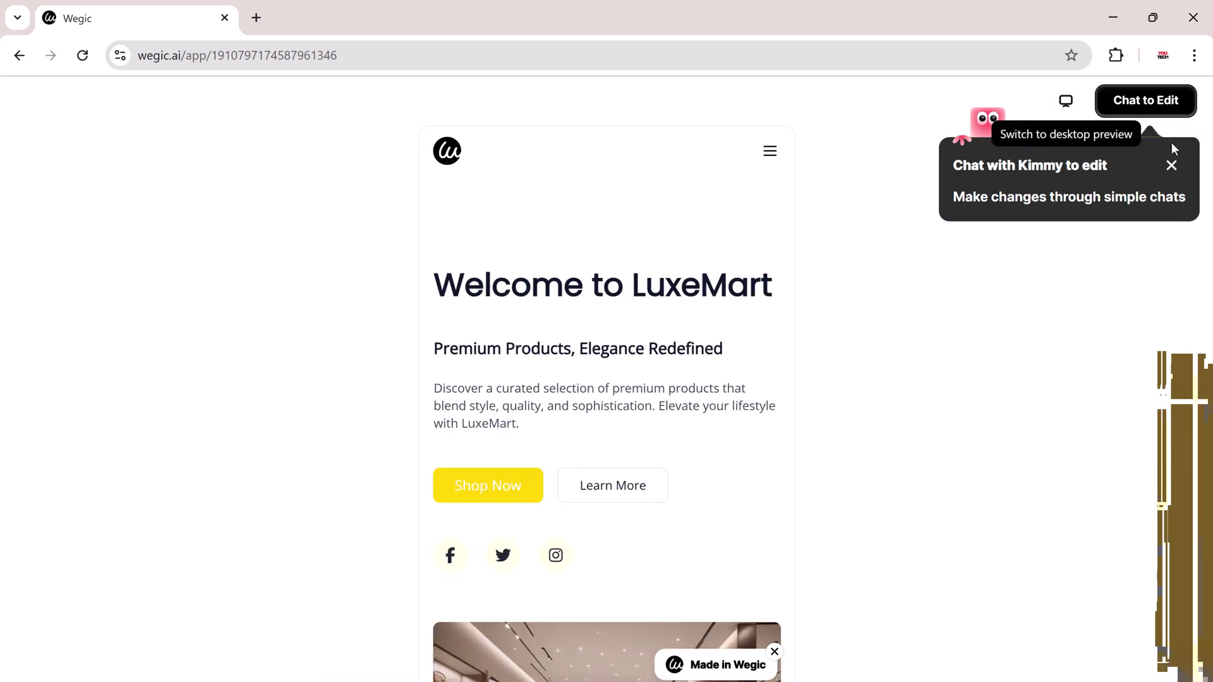
left_click(1169, 167)
scroll(776, 285, "down", 10)
scroll(776, 288, "down", 20)
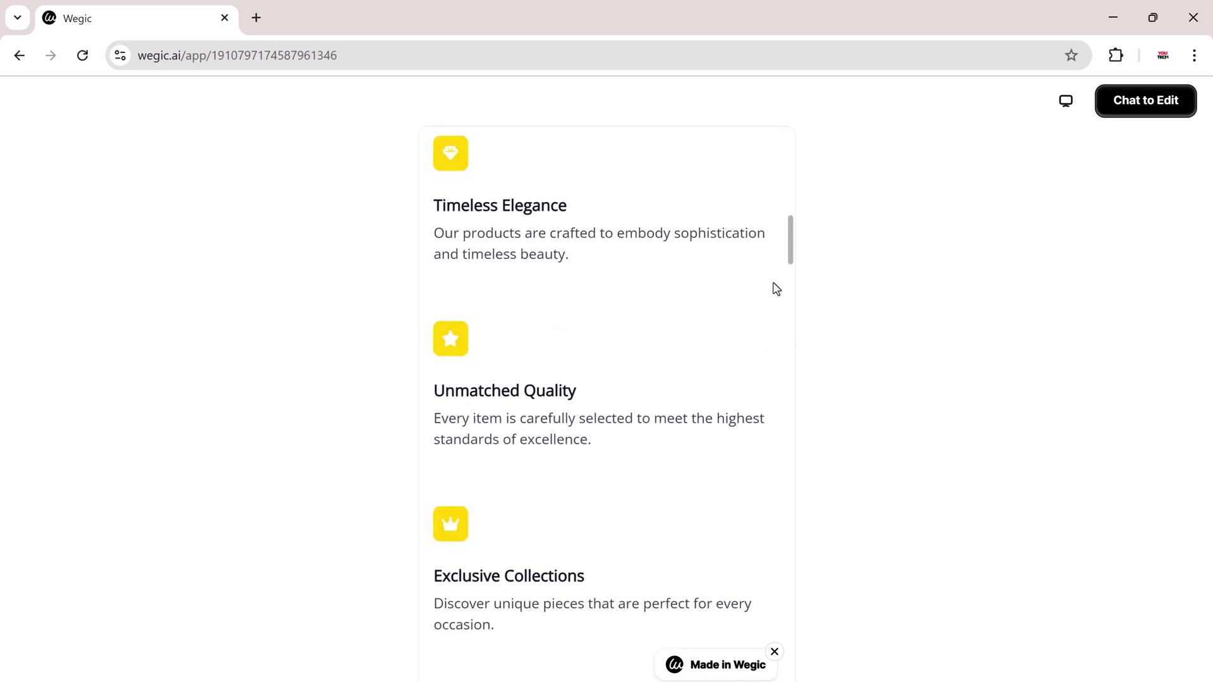
scroll(777, 289, "down", 3)
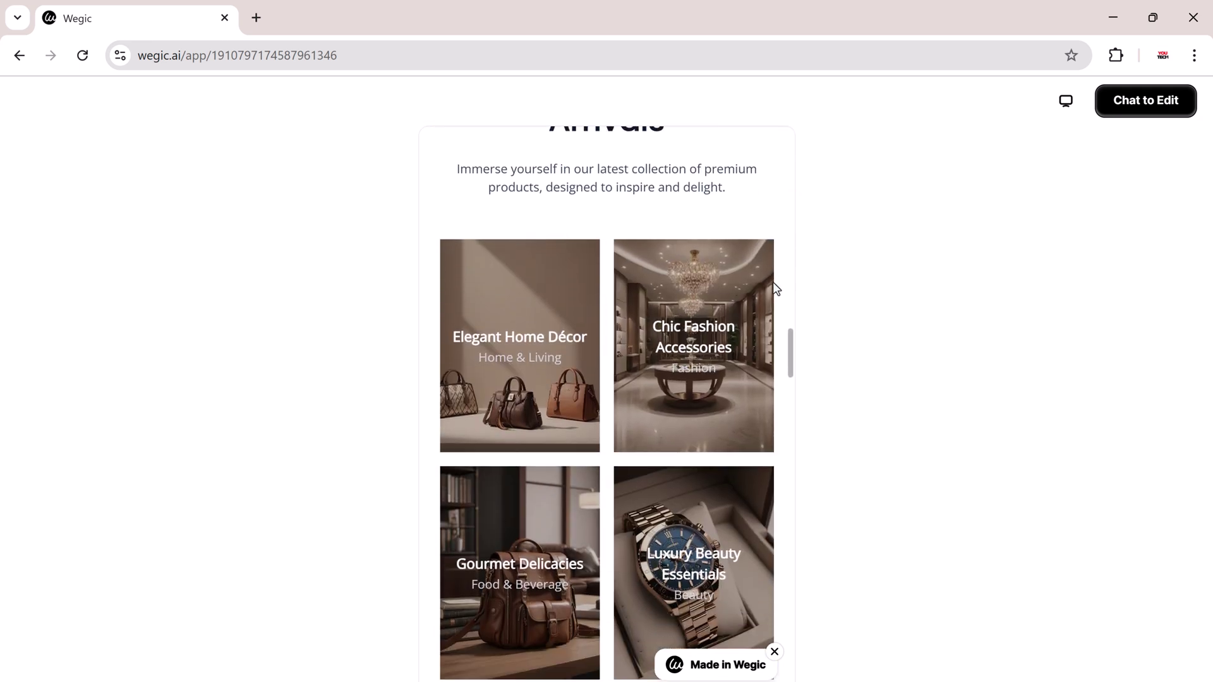
scroll(616, 528, "down", 5)
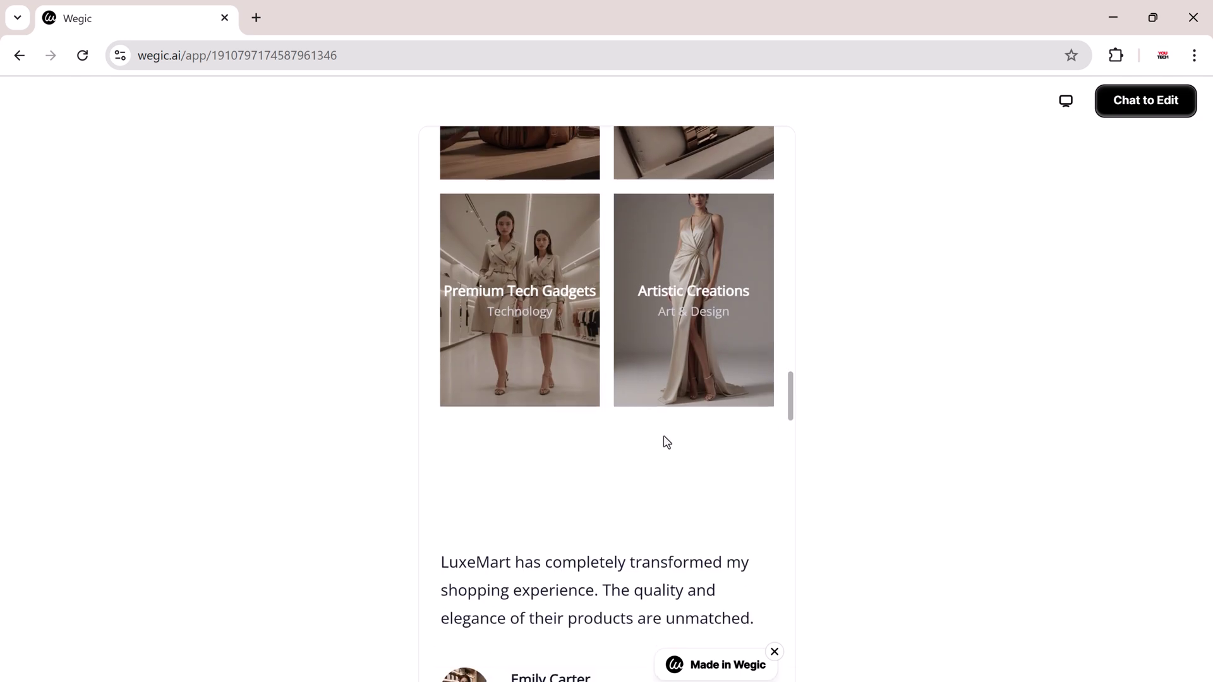
scroll(678, 369, "down", 18)
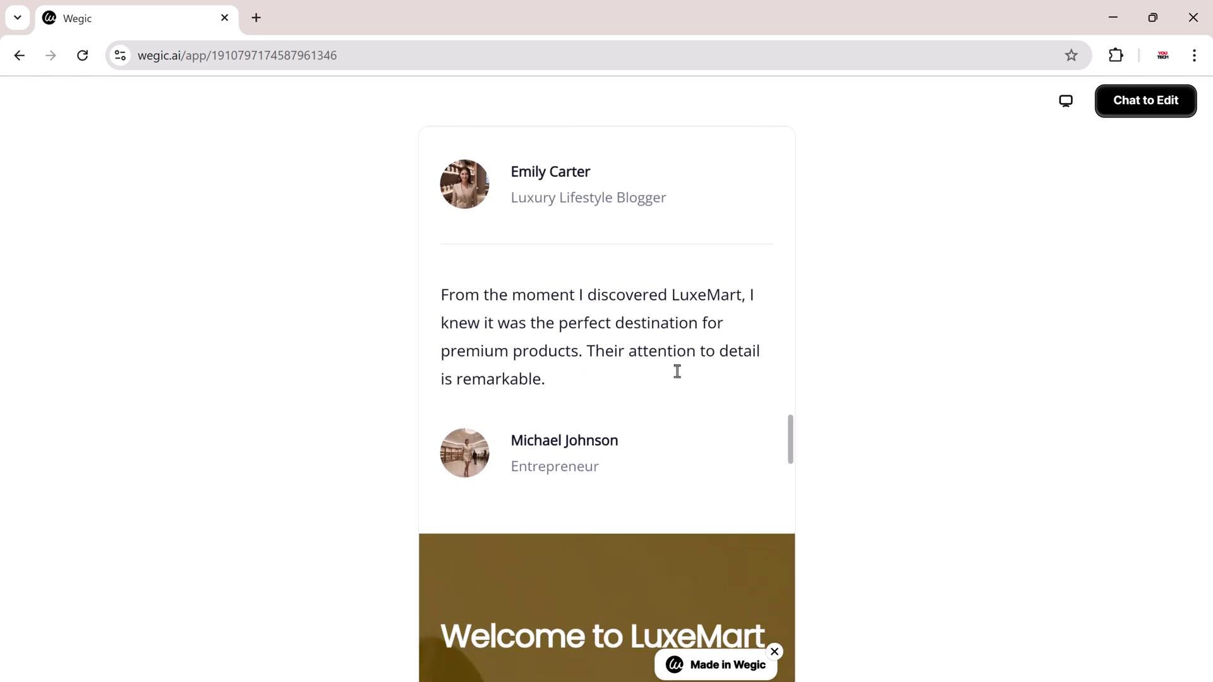
scroll(677, 372, "up", 20)
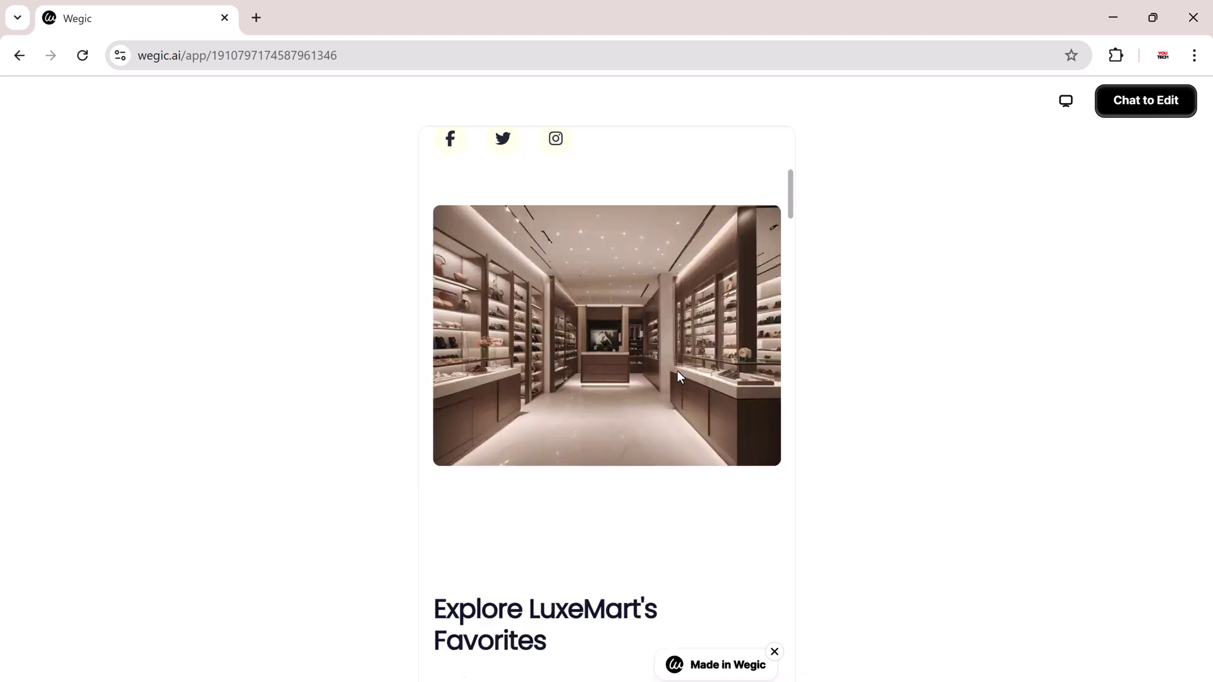
left_click(770, 152)
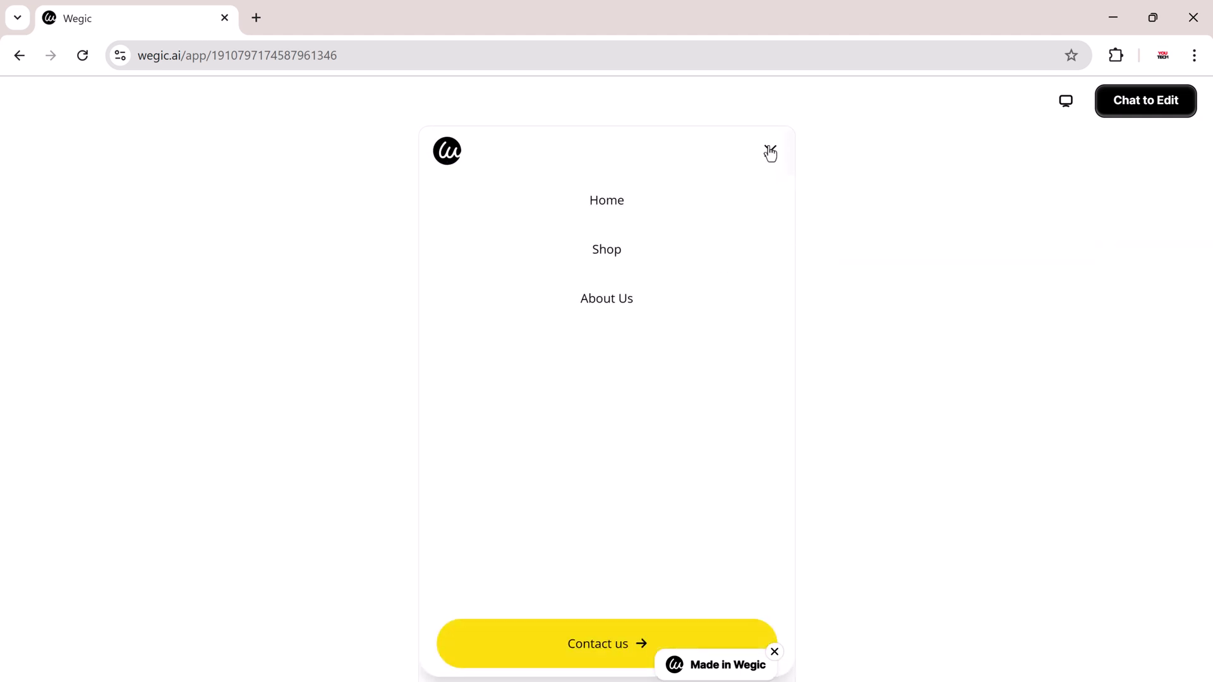
left_click(770, 153)
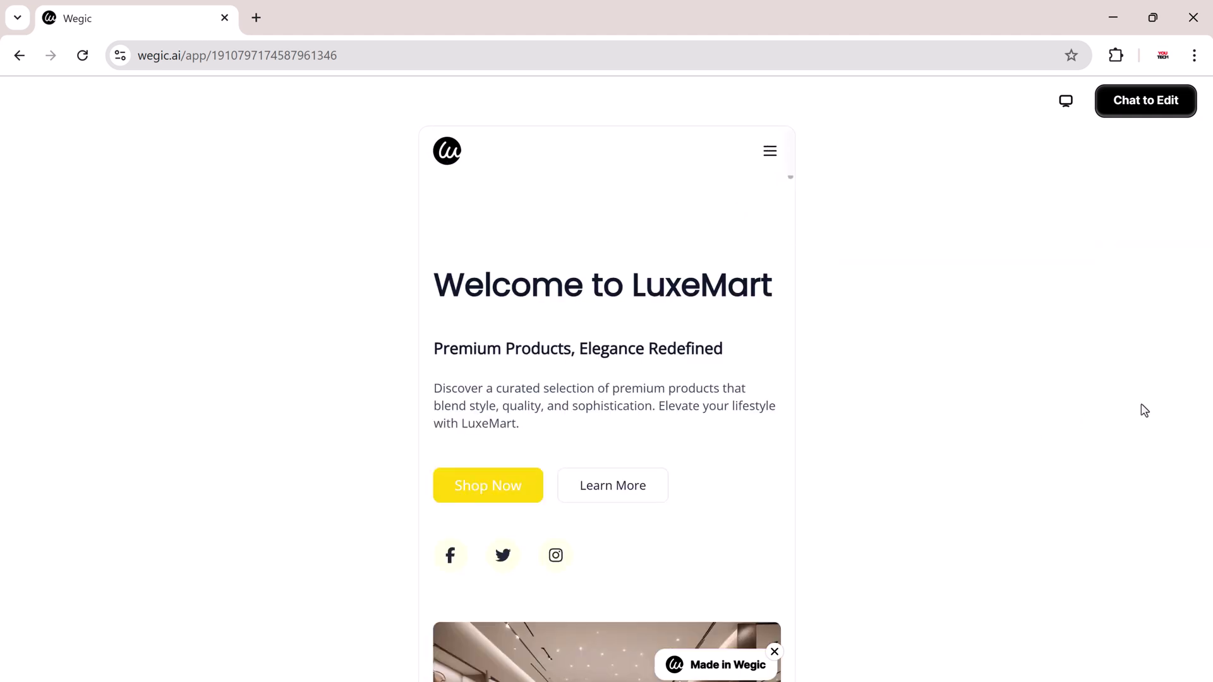